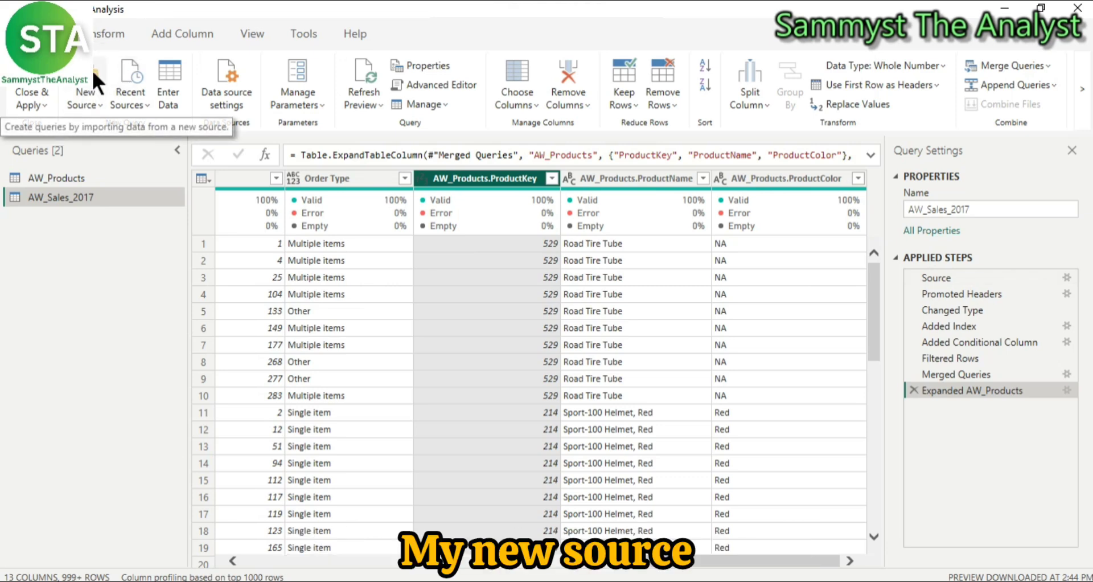
Import the AdventureWorks_Sales_2015 and AdventureWorks_Sales_2016 CSV files as new queries via Text/CSV.
left_click(87, 87)
left_click(107, 197)
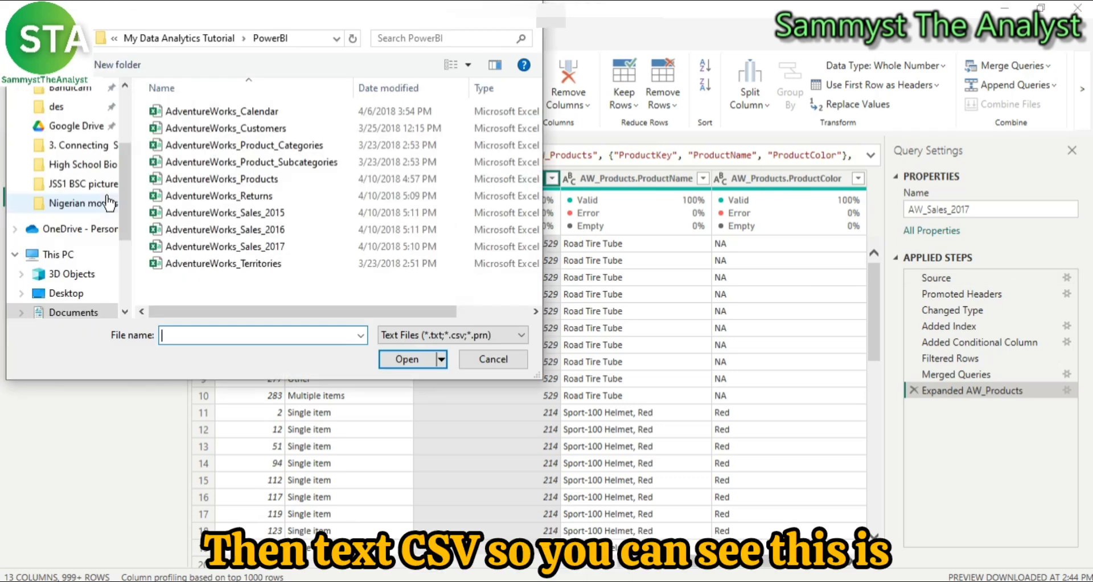
left_click(240, 211)
left_click(412, 358)
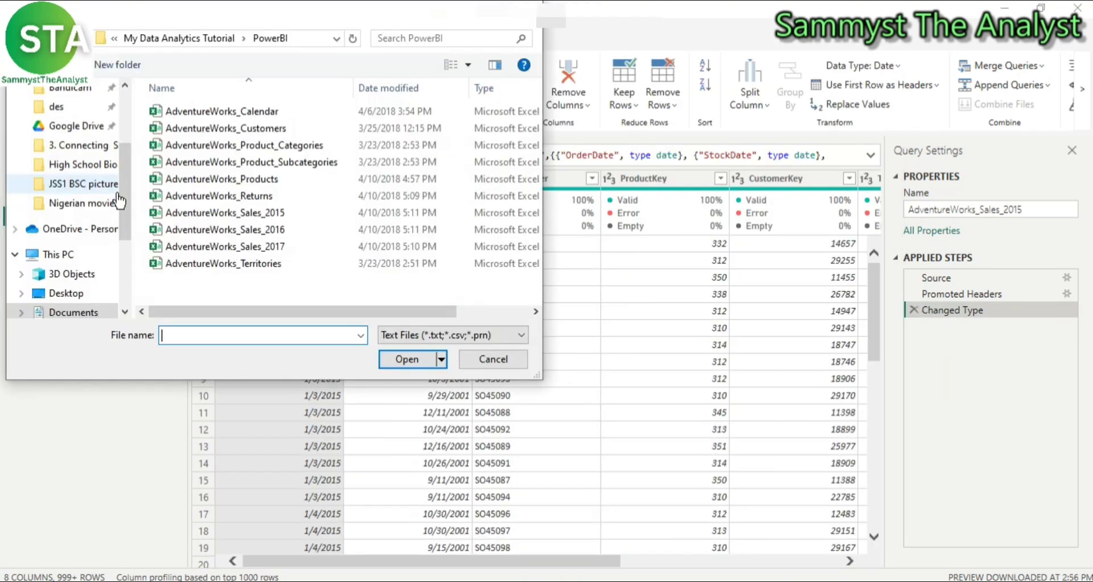
double_click(298, 224)
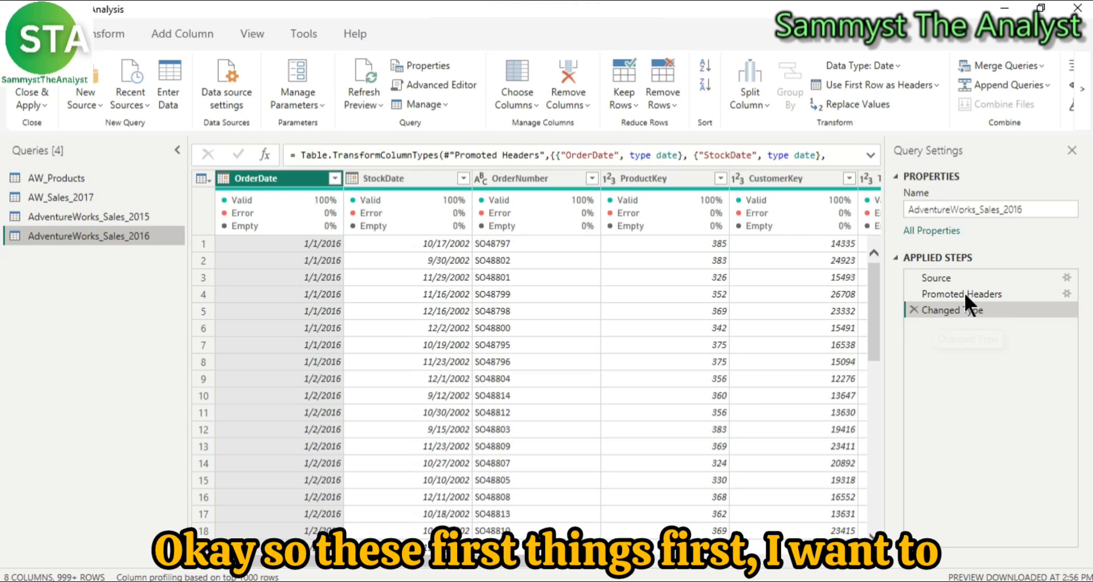
Rename the AdventureWorks_Sales_2016 query to AW_Sales_2016.
left_click(974, 210)
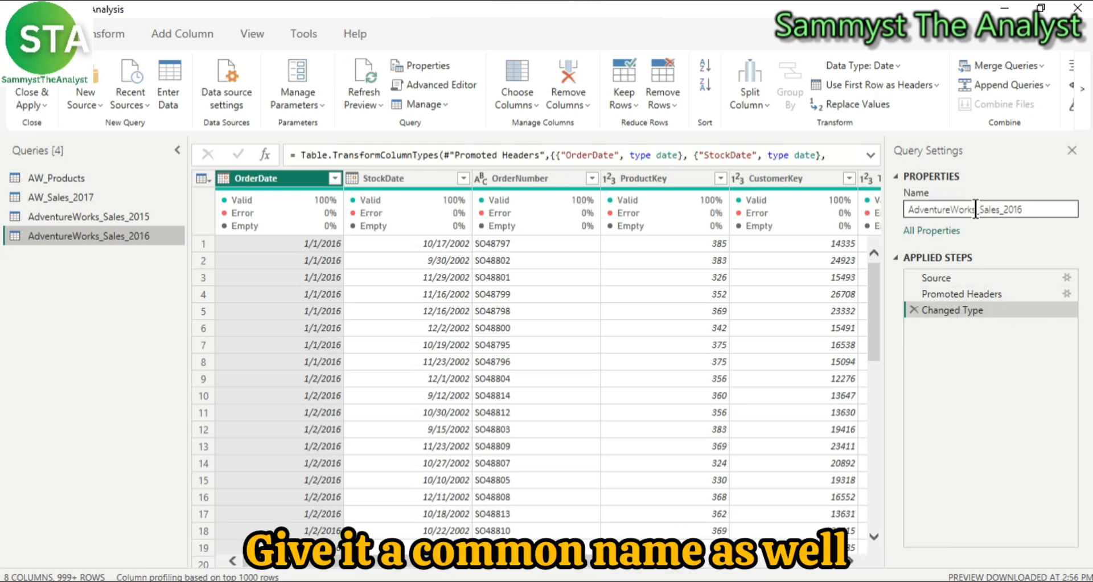
key("BackSpace")
key("BackSpace")
key("BackSpace")
key("BackSpace")
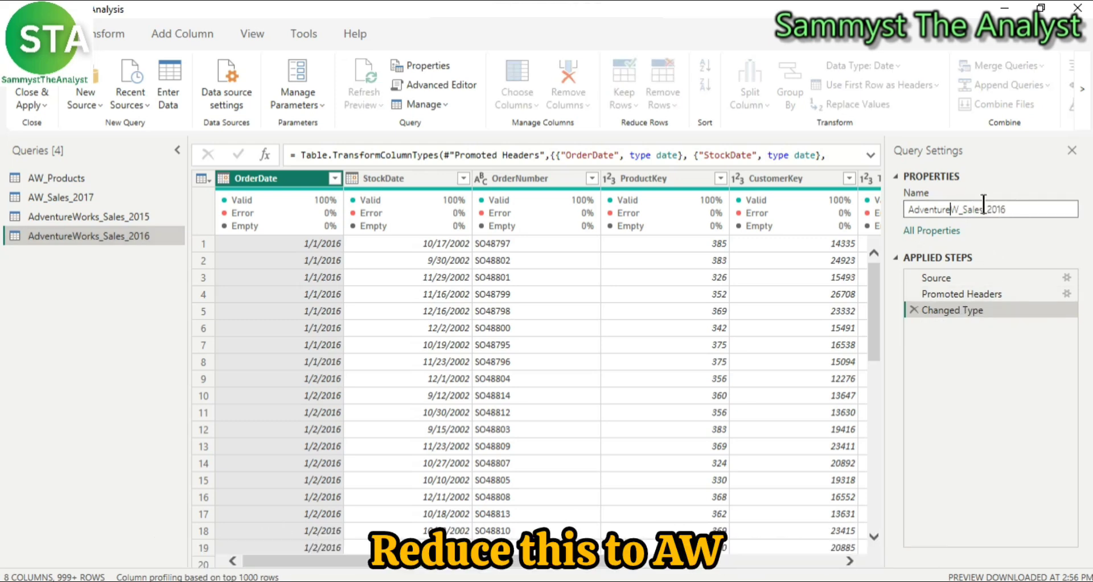
key("Left")
key("BackSpace")
key("BackSpace")
key("BackSpace")
key("BackSpace")
key("BackSpace")
key("BackSpace")
key("BackSpace")
key("BackSpace")
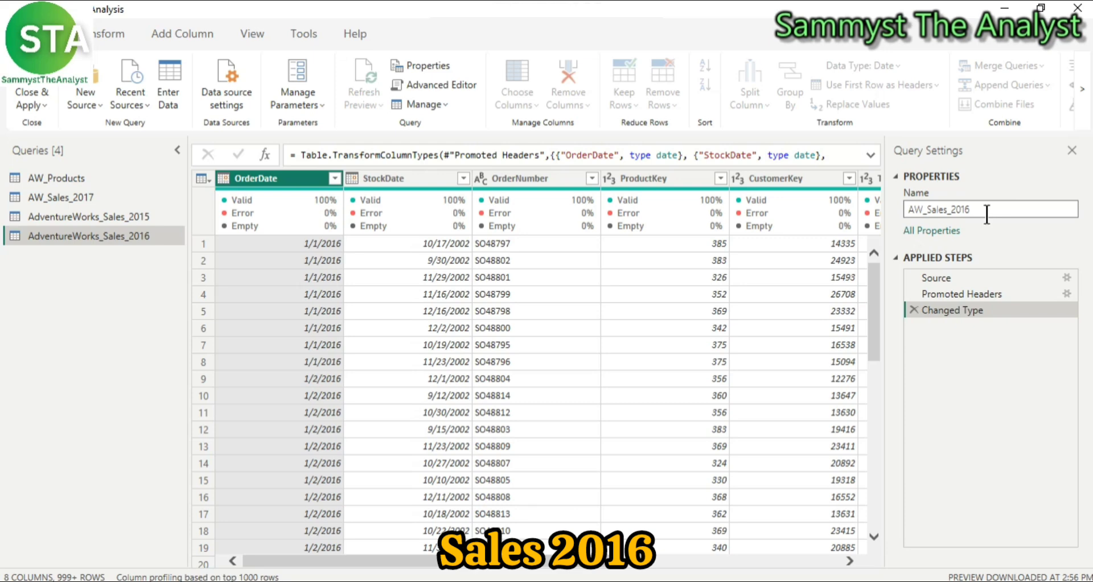
left_click(239, 339)
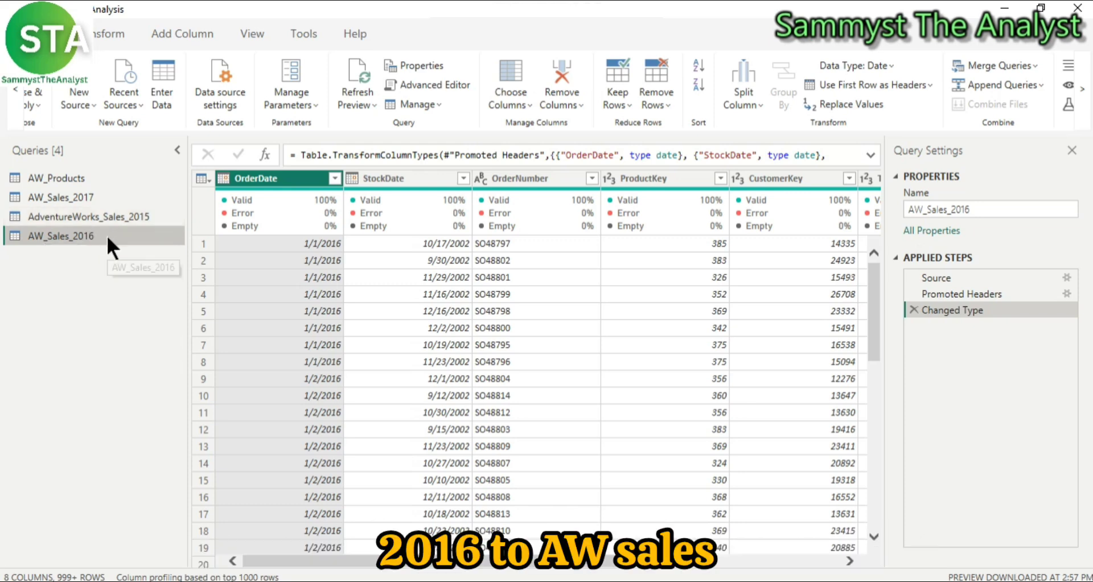
Select the AdventureWorks_Sales_2015 query and start trimming its name to AW_Sales_2015.
left_click(925, 210)
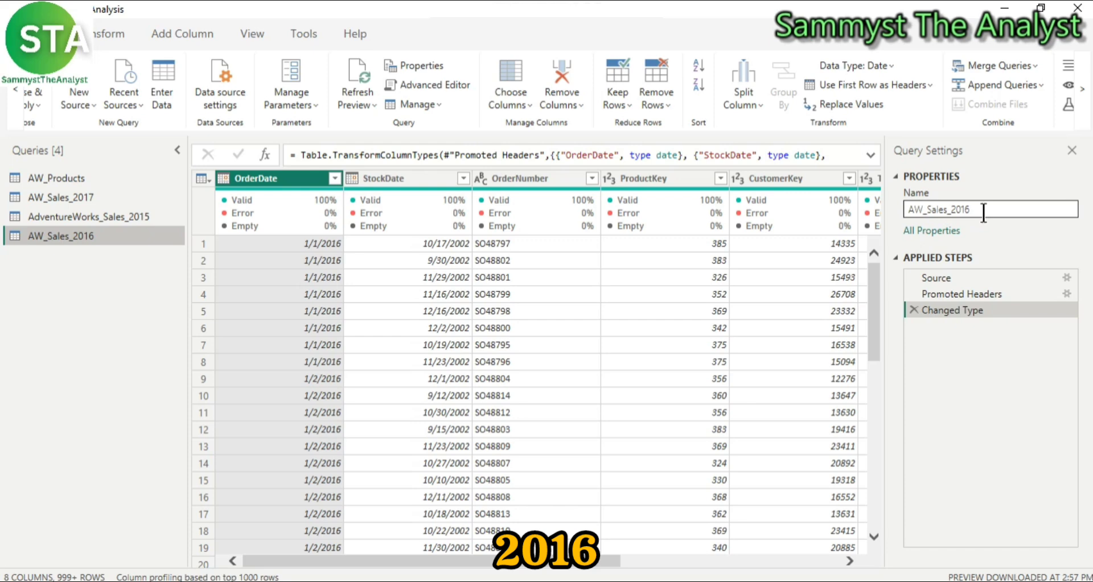
key("Return")
left_click(81, 214)
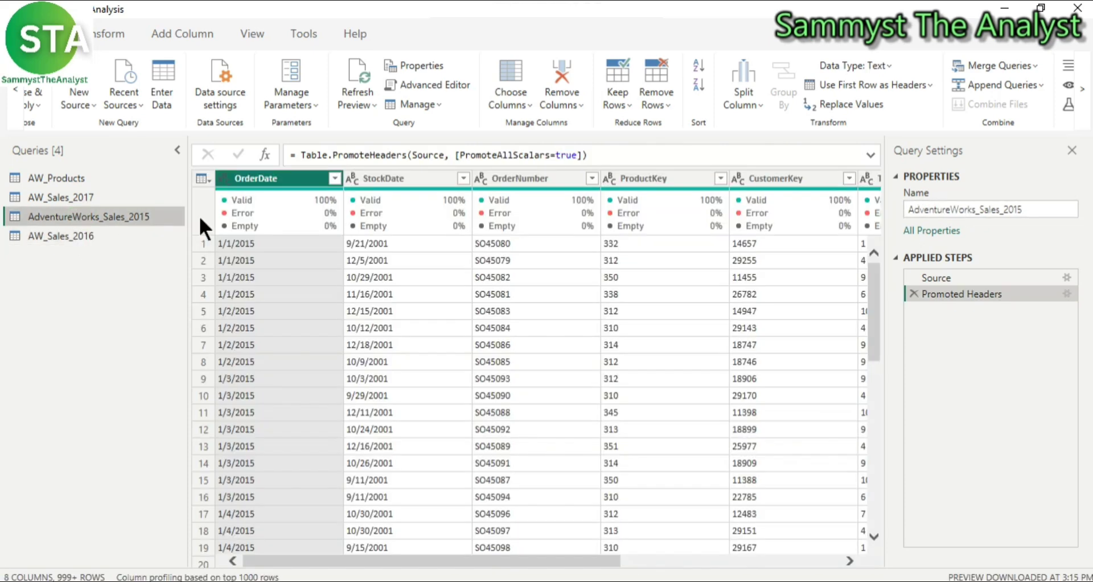
left_click(975, 210)
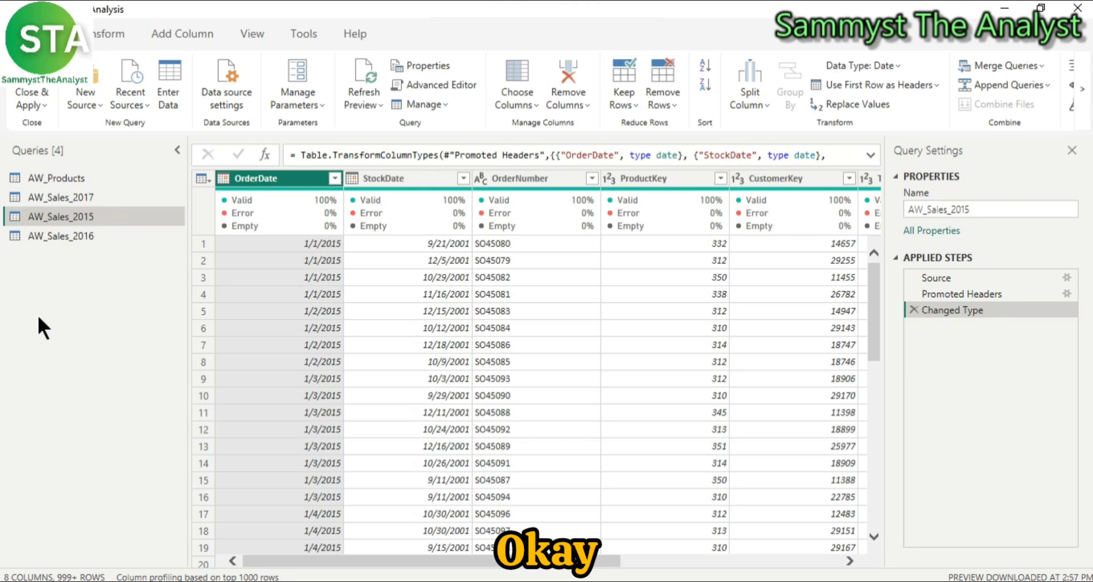
Confirm AW_Sales_2015, then compare the 8-column 2016 and 2015 tables with AW_Sales_2017's 13 columns.
left_click(62, 197)
left_click(53, 232)
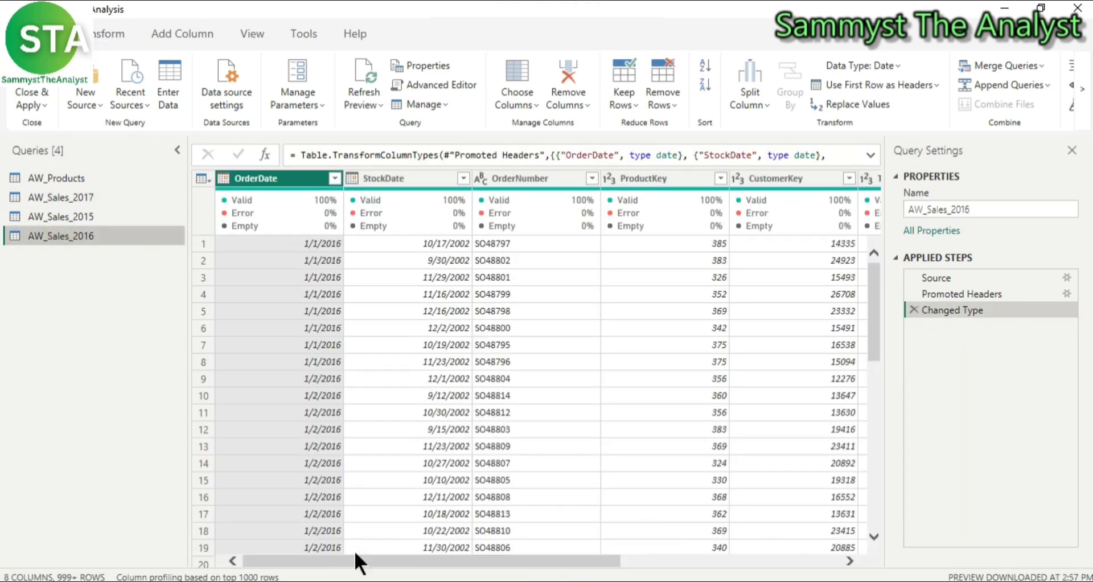
left_click_drag(361, 562, 244, 566)
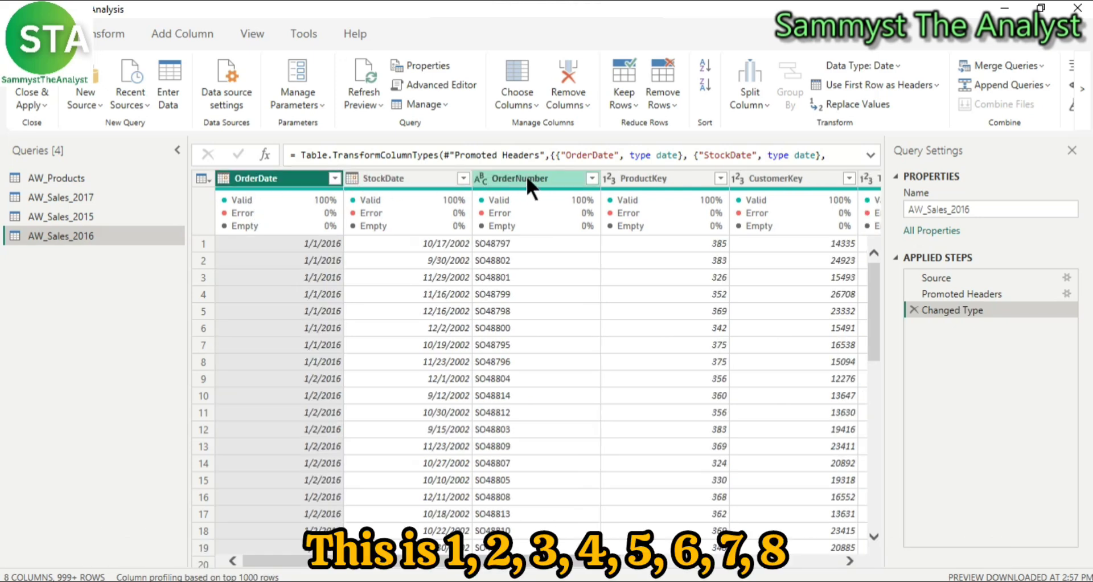
scroll(739, 230, "right", 5)
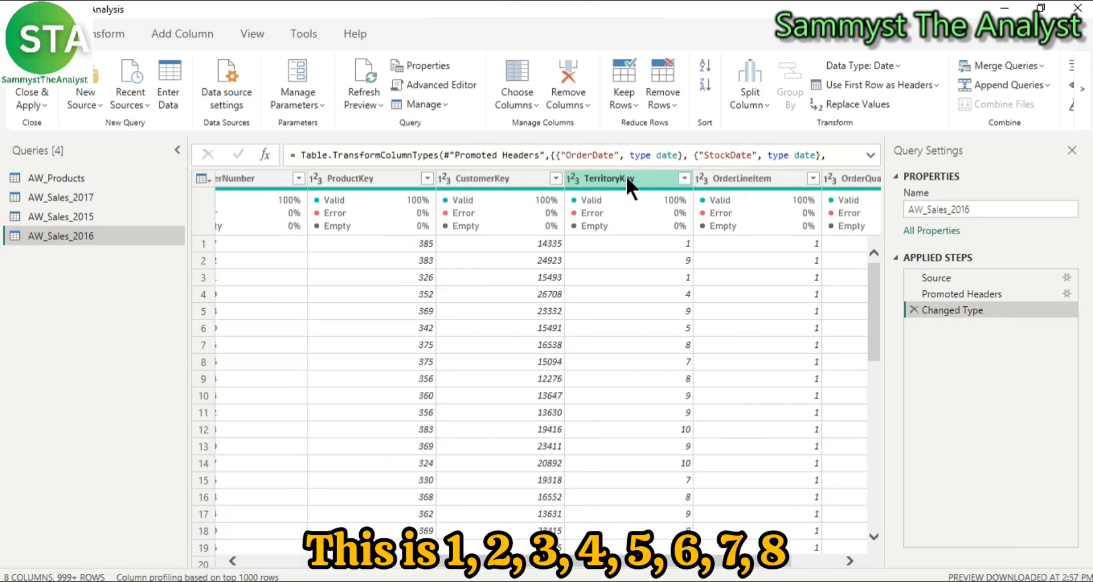
left_click(774, 178)
left_click(849, 180)
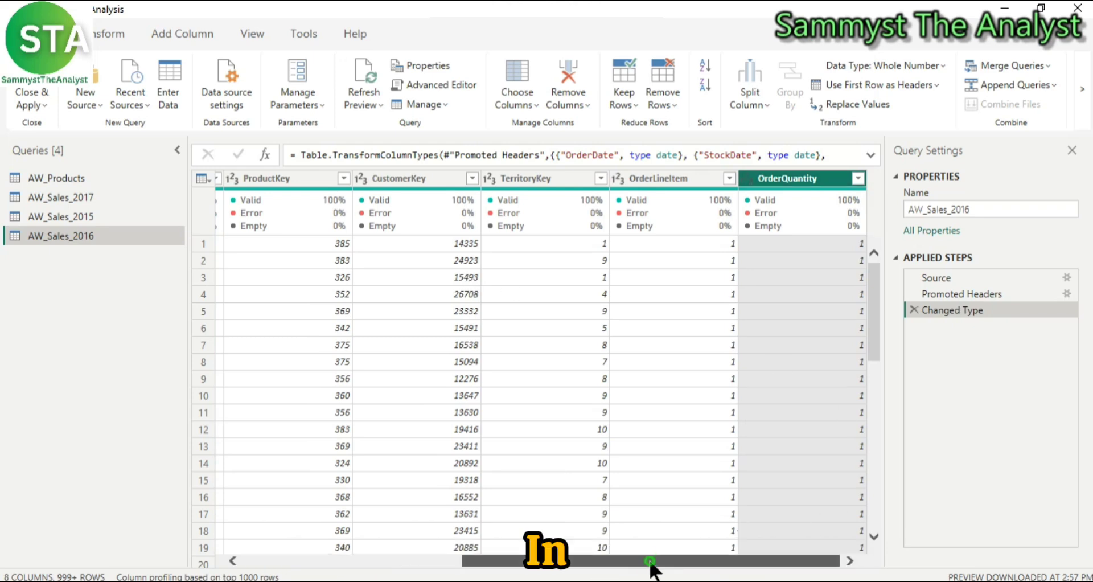
left_click_drag(643, 566, 455, 566)
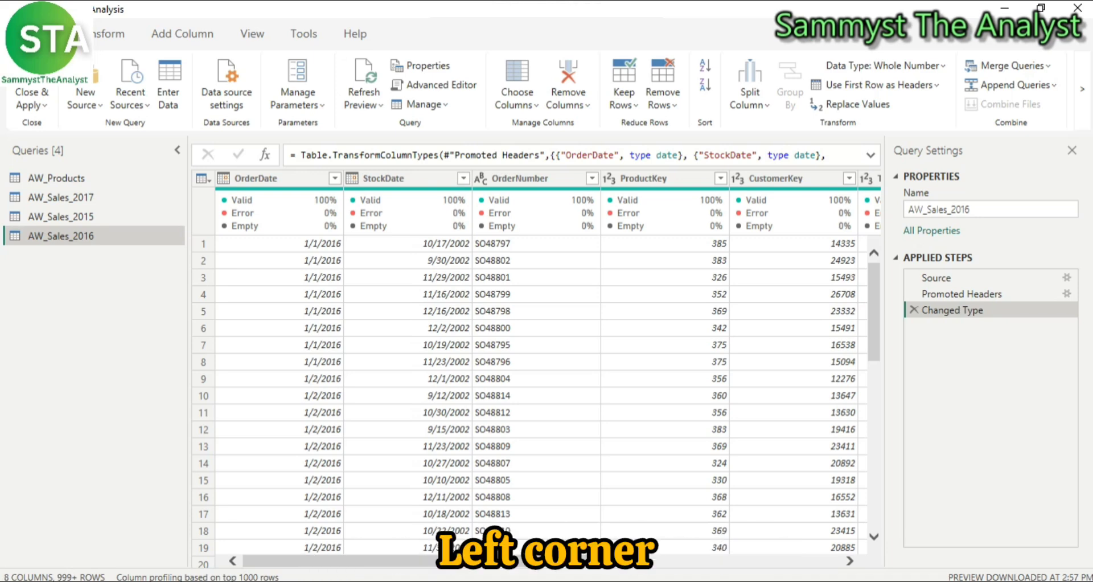
left_click(95, 216)
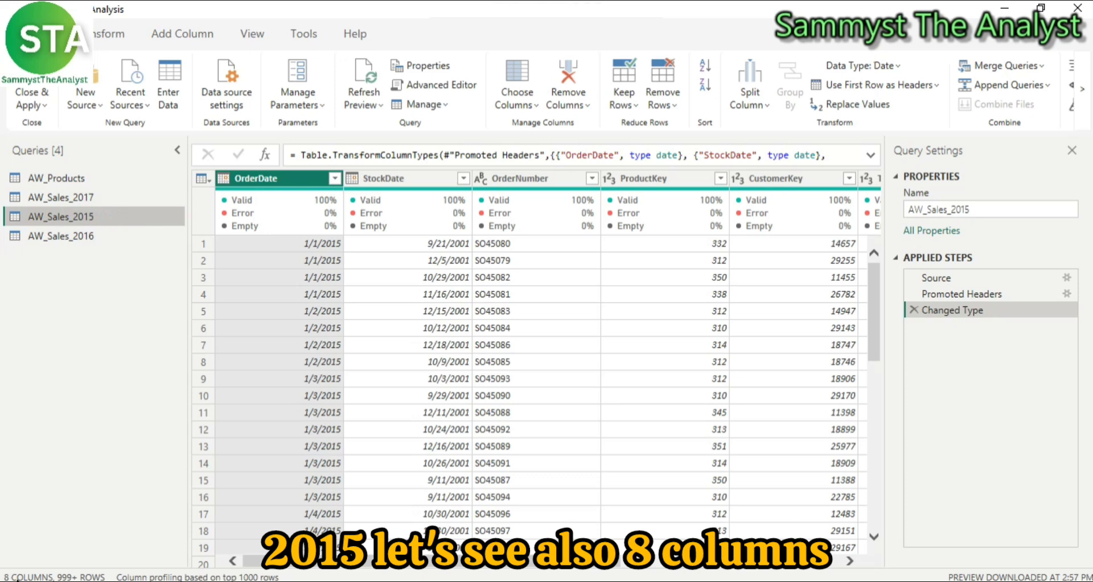
left_click(87, 201)
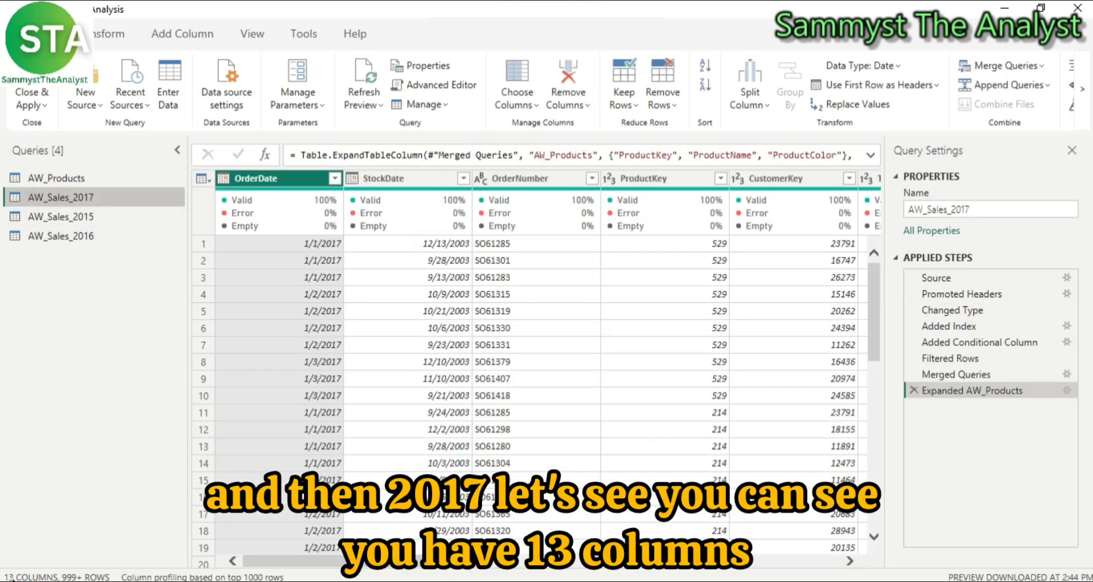
Remove the AW_Products.ProductColor, ProductName, ProductKey and Order Type columns from AW_Sales_2017.
left_click_drag(378, 562, 808, 508)
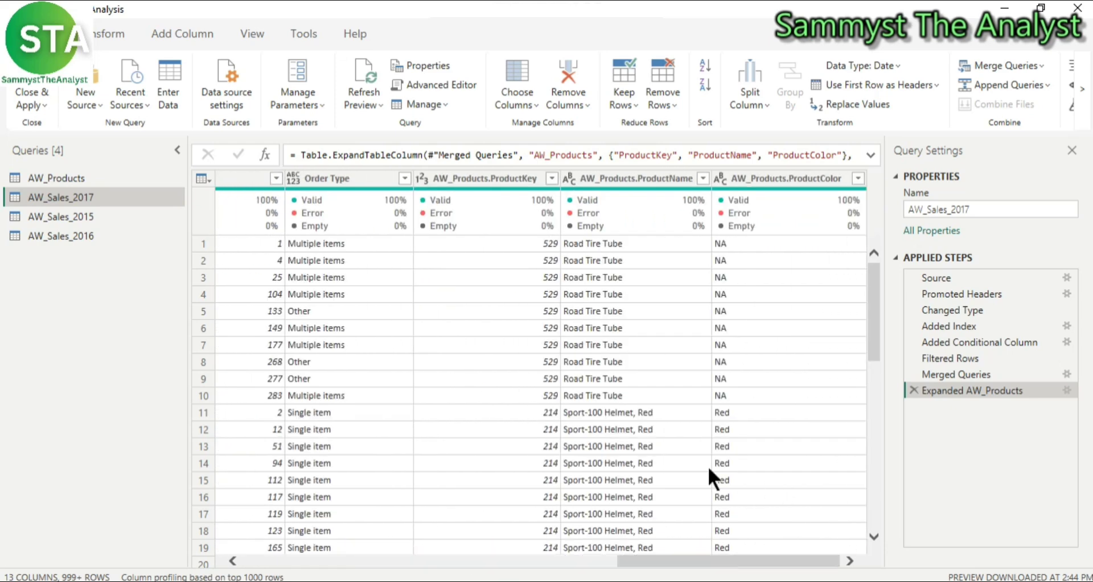
left_click(786, 177)
right_click(786, 175)
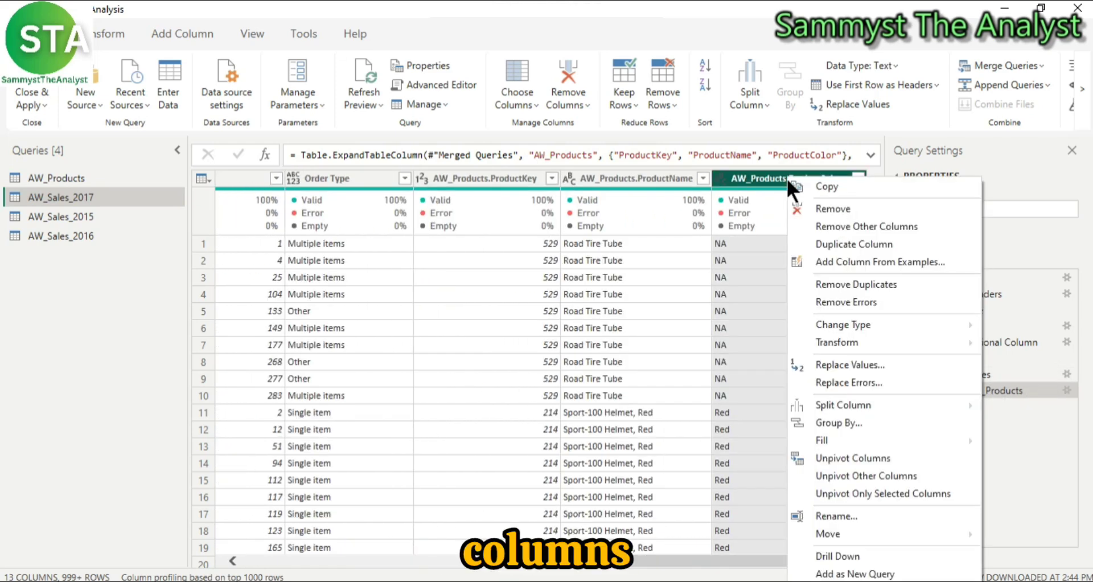
left_click(832, 208)
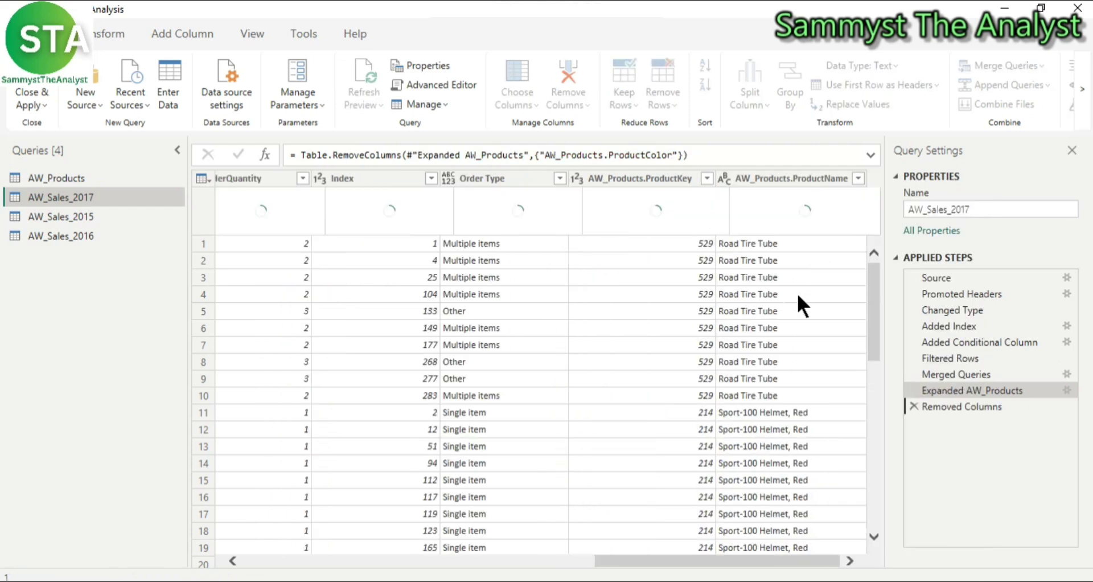
right_click(798, 173)
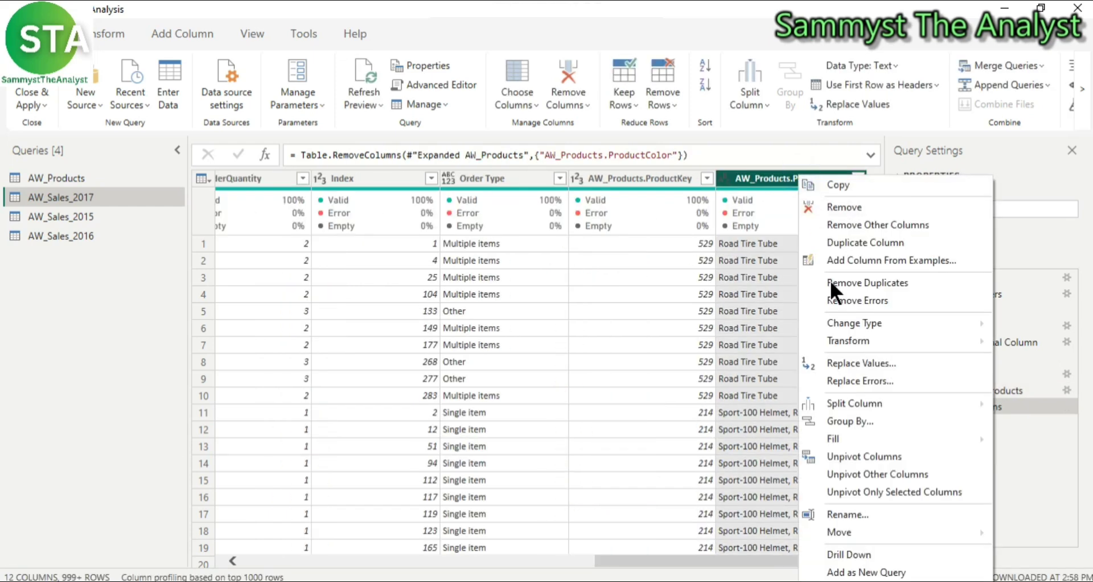
left_click(828, 204)
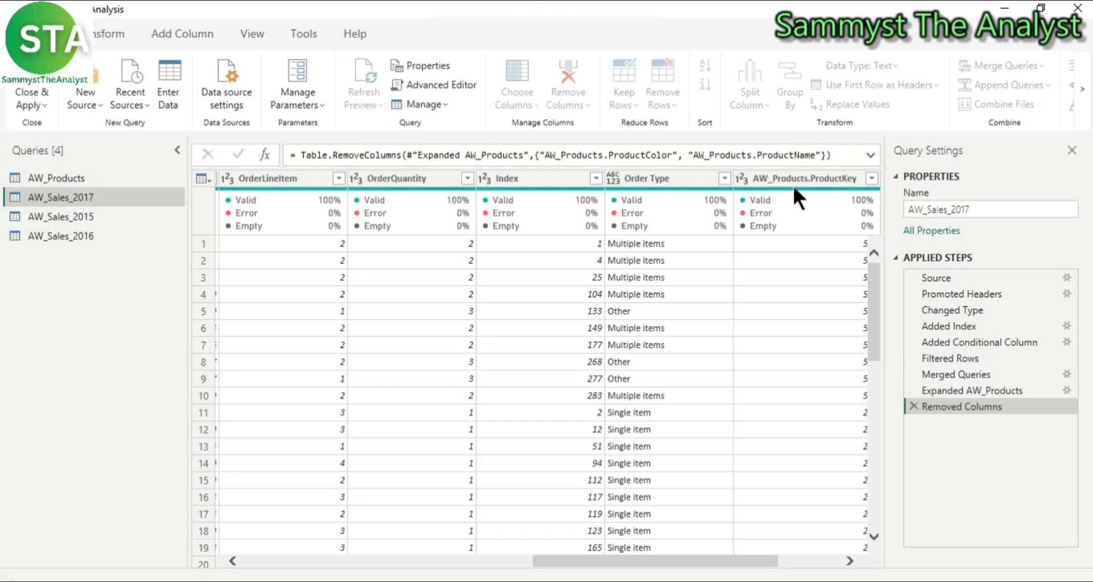
right_click(789, 173)
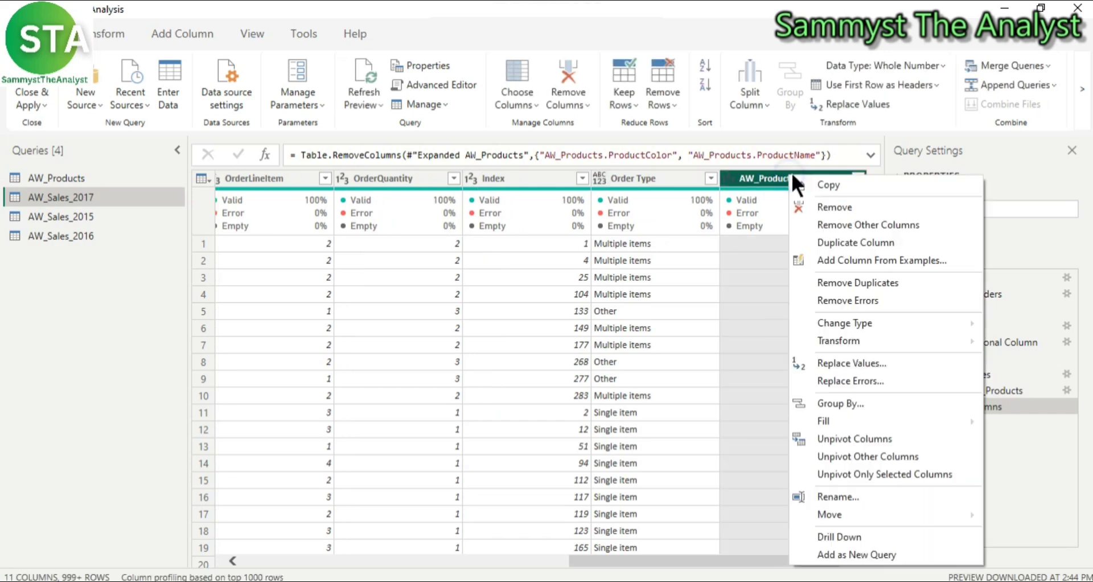
left_click(815, 204)
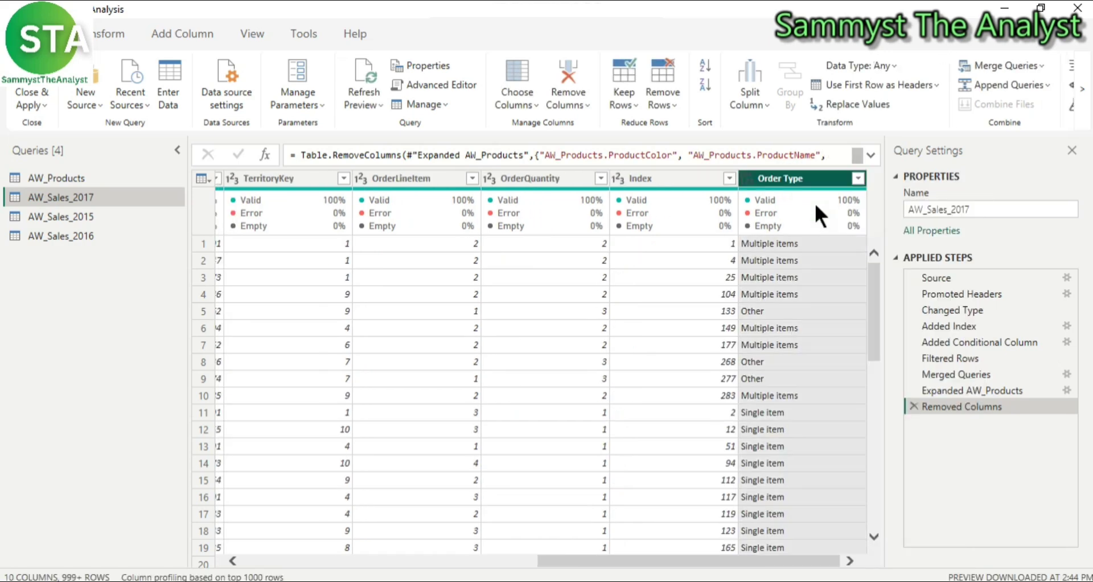
right_click(796, 178)
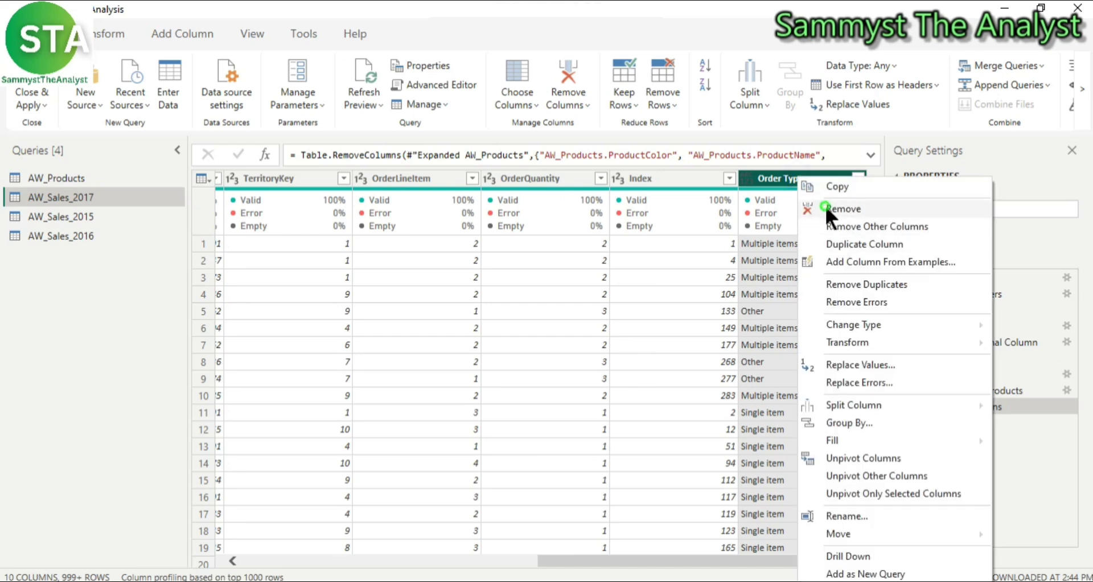
left_click(824, 206)
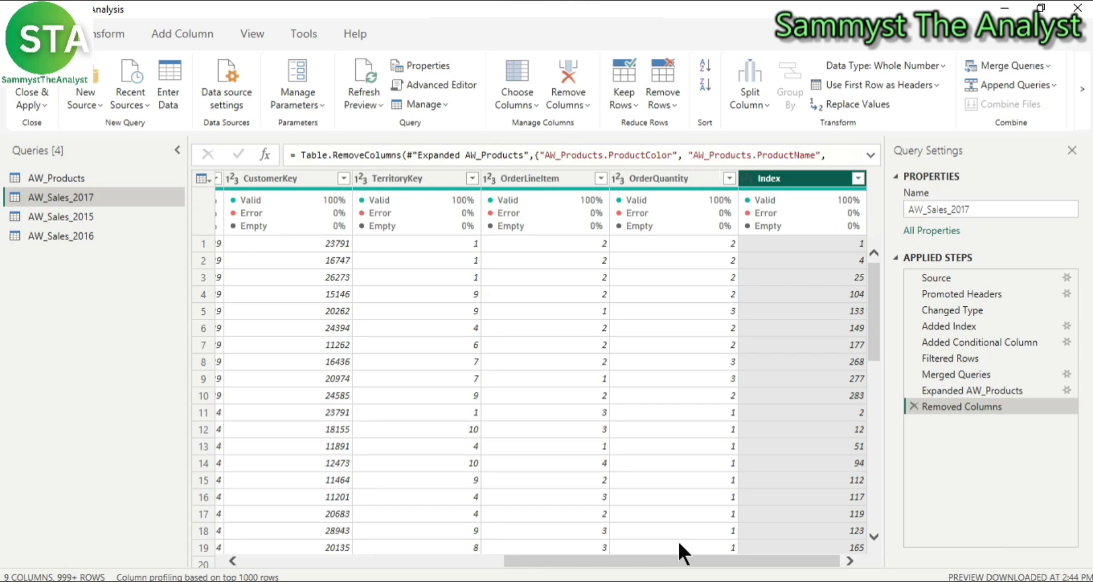
left_click_drag(716, 560, 799, 555)
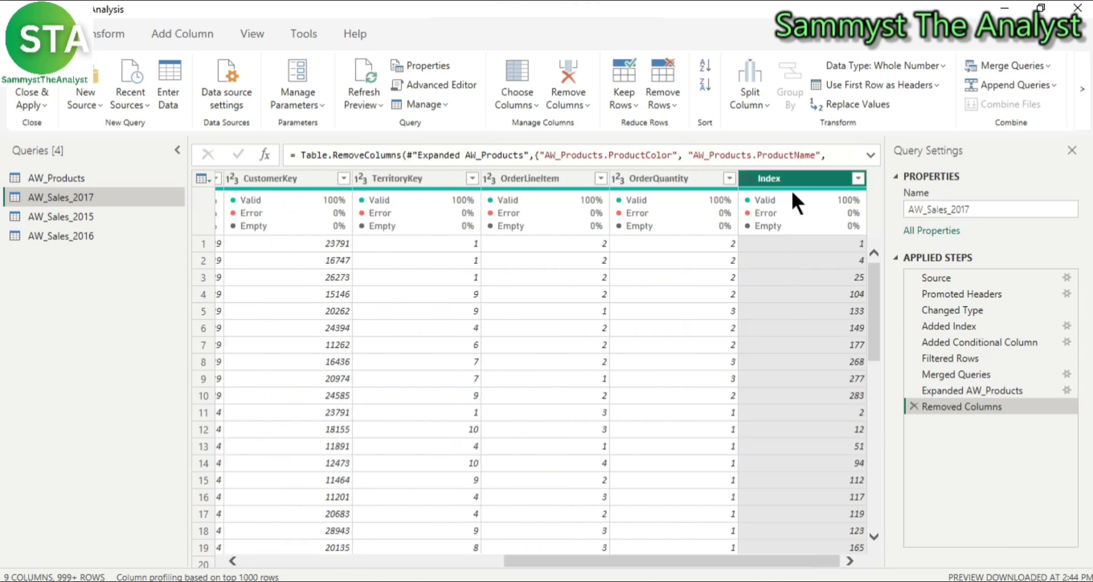
Check AW_Sales_2015's columns, then delete the Index column from AW_Sales_2017.
left_click(90, 217)
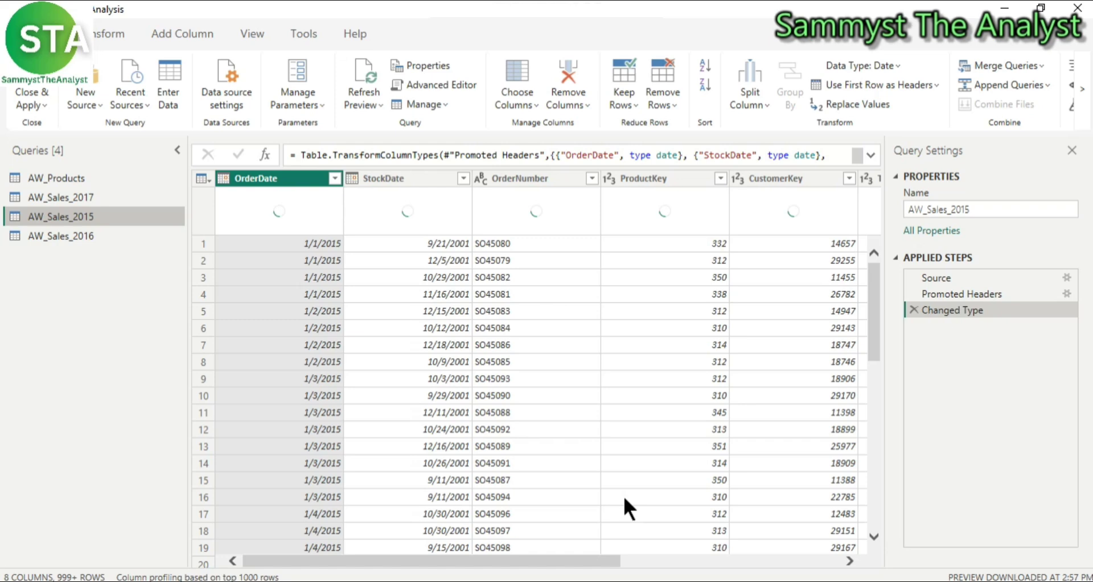
left_click_drag(494, 564, 799, 526)
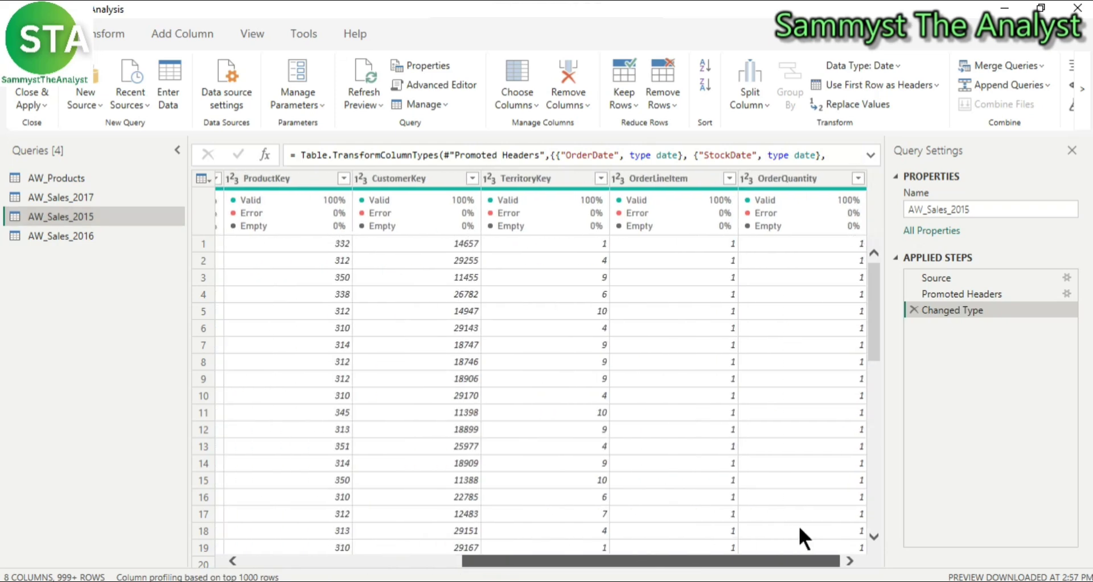
left_click(327, 527)
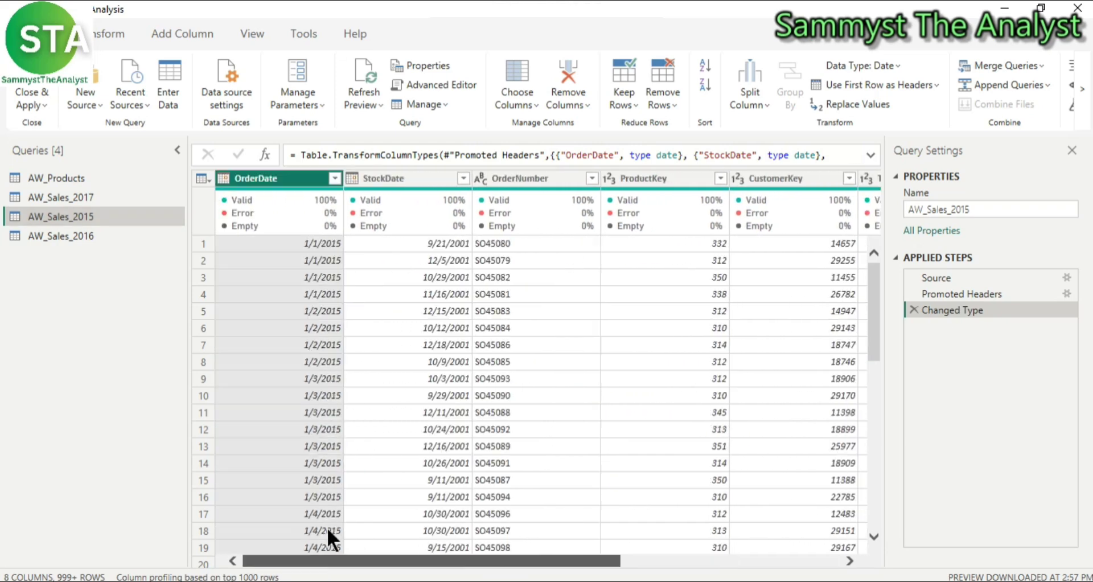
left_click(77, 195)
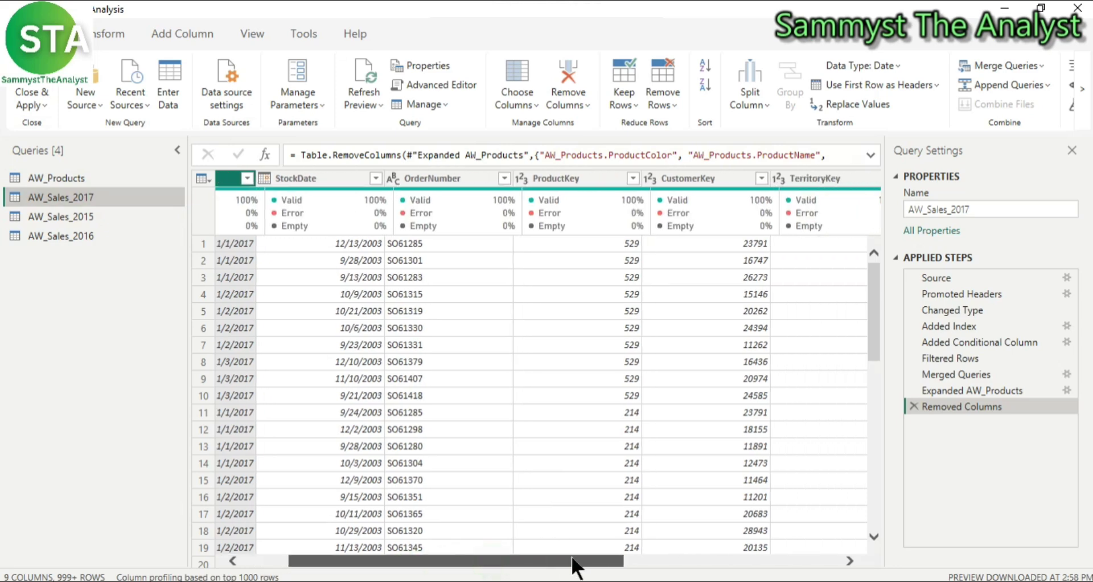
left_click_drag(572, 559, 786, 559)
left_click(785, 178)
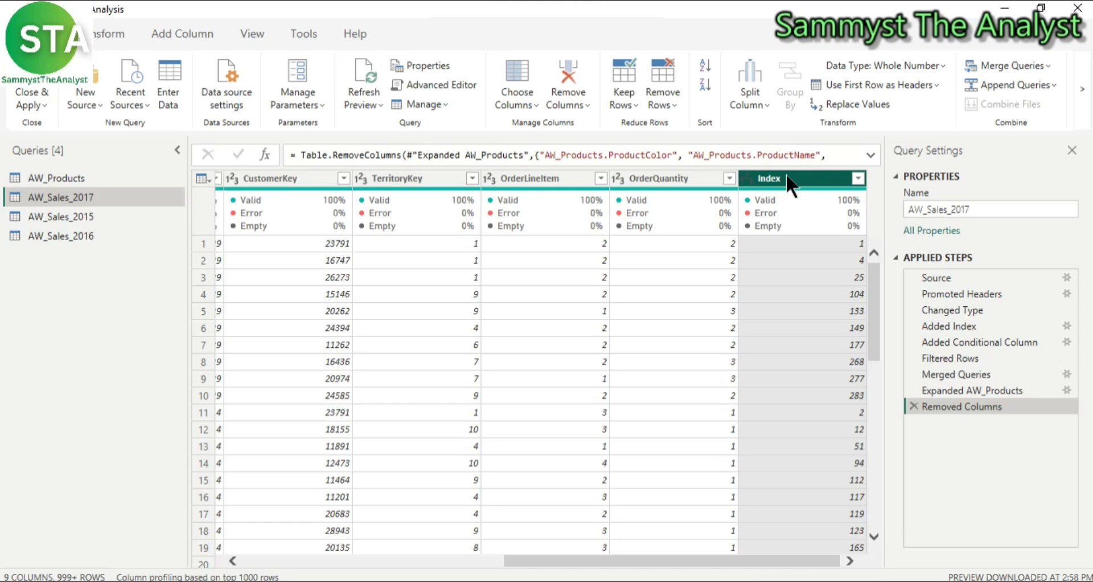
key("Delete")
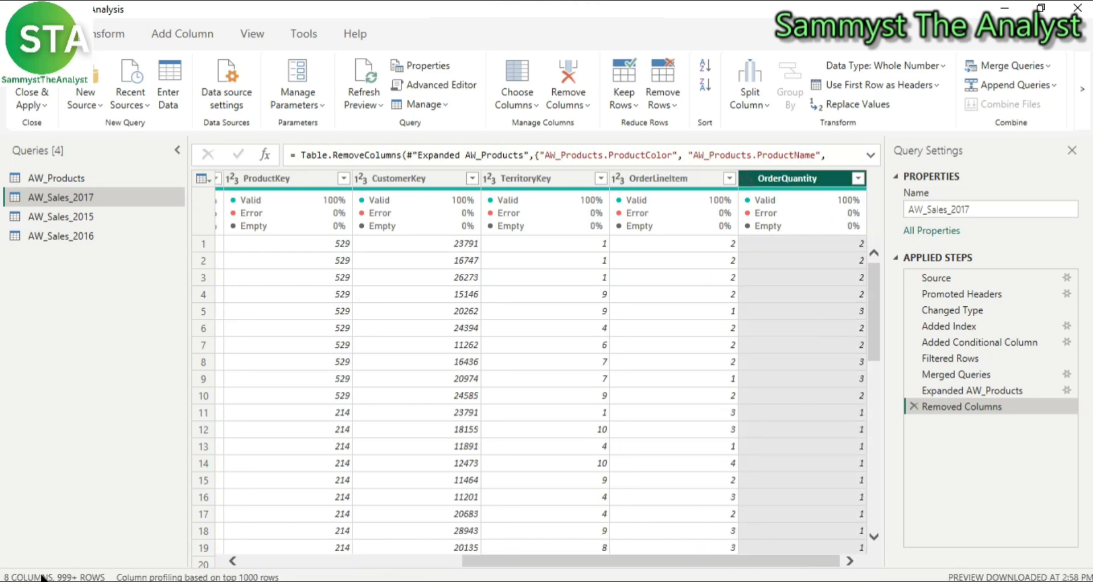
left_click_drag(579, 562, 364, 562)
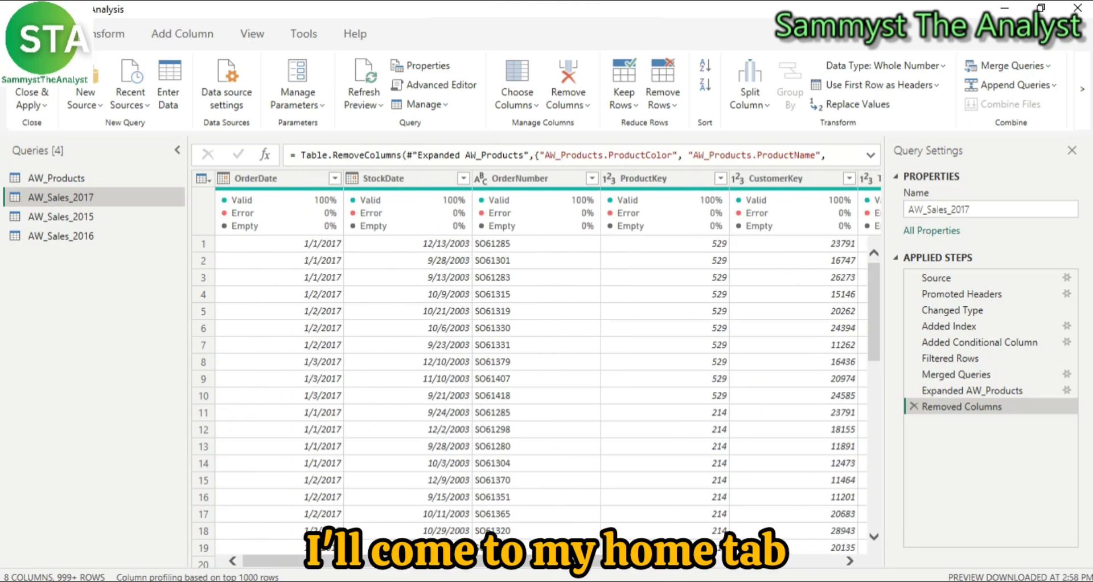
Choose Append Queries as New from the Home tab's Append Queries menu.
left_click(1050, 82)
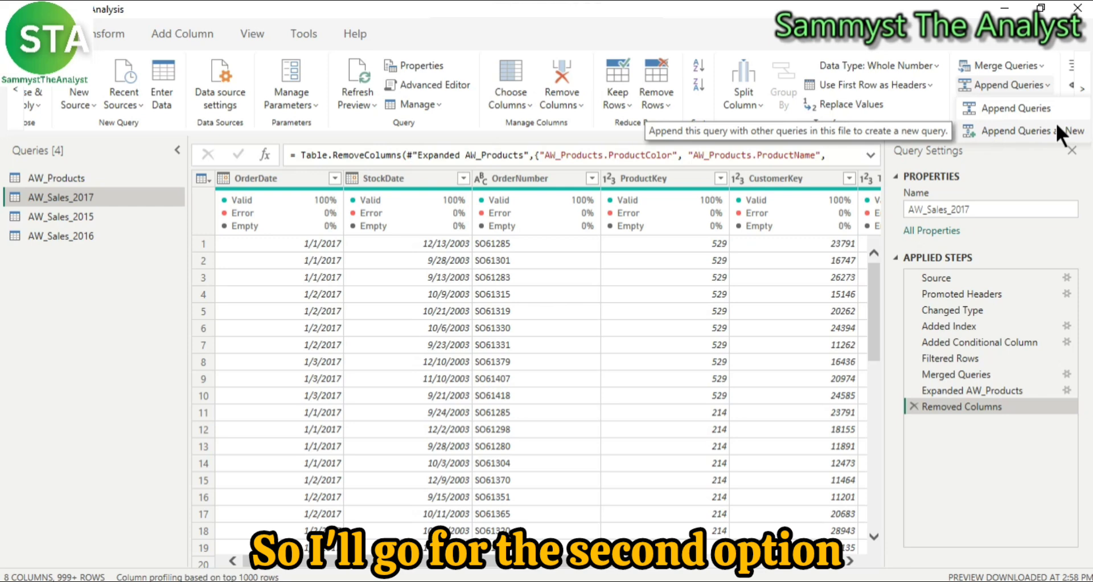
left_click(1007, 131)
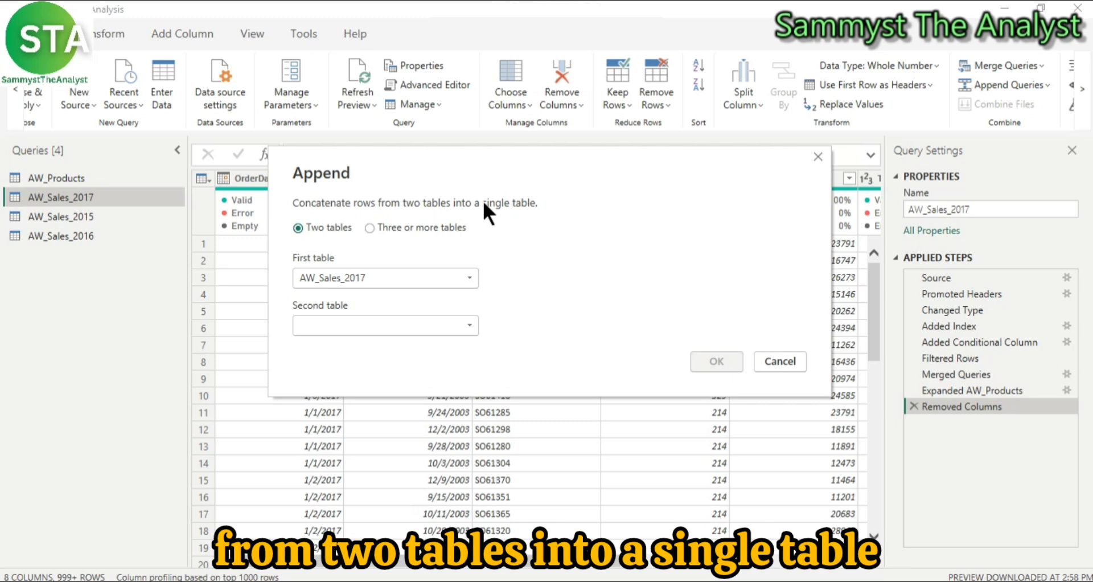
Switch to three or more tables, add AW_Sales_2015 and AW_Sales_2016 alongside AW_Sales_2017, and confirm.
left_click(369, 227)
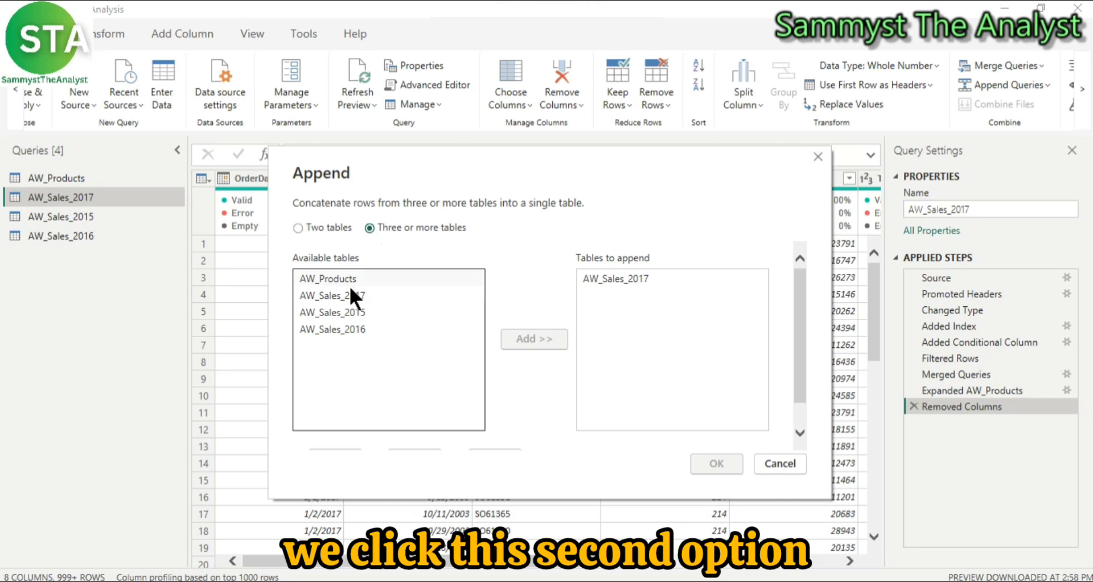
left_click(643, 277)
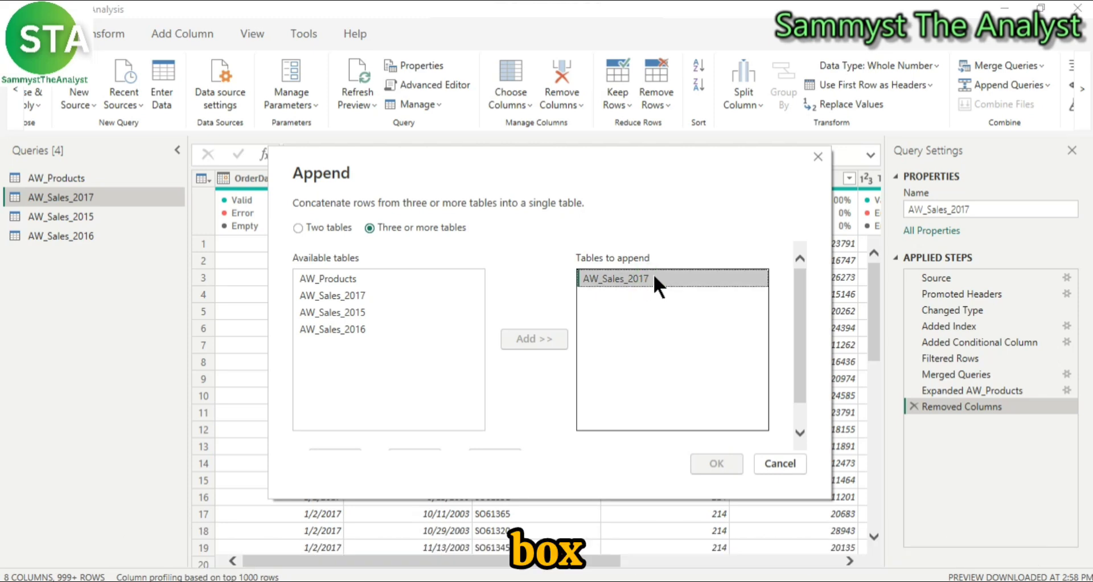
left_click(362, 311)
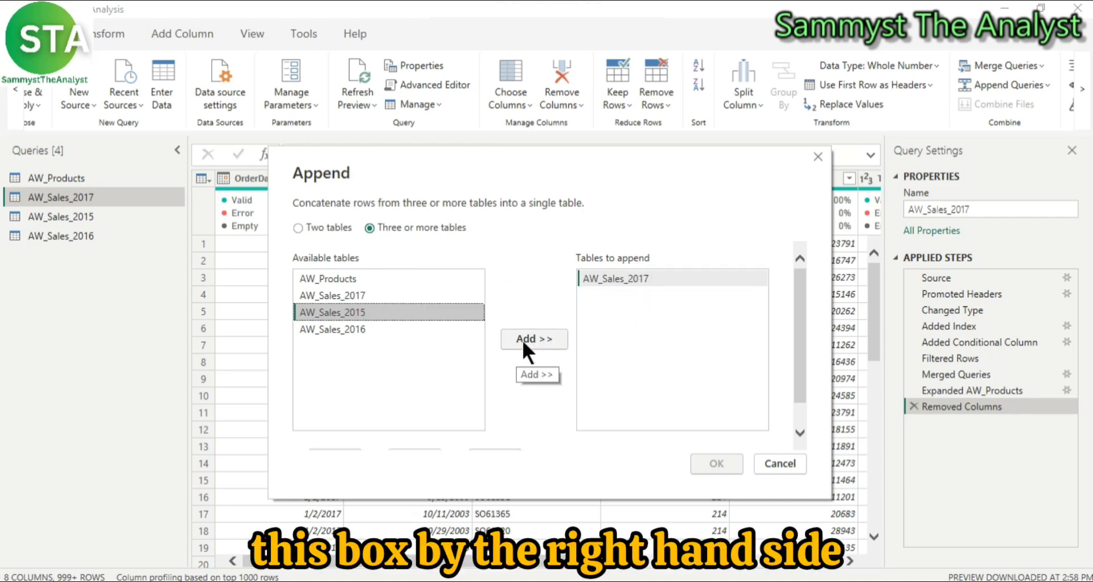
left_click(539, 339)
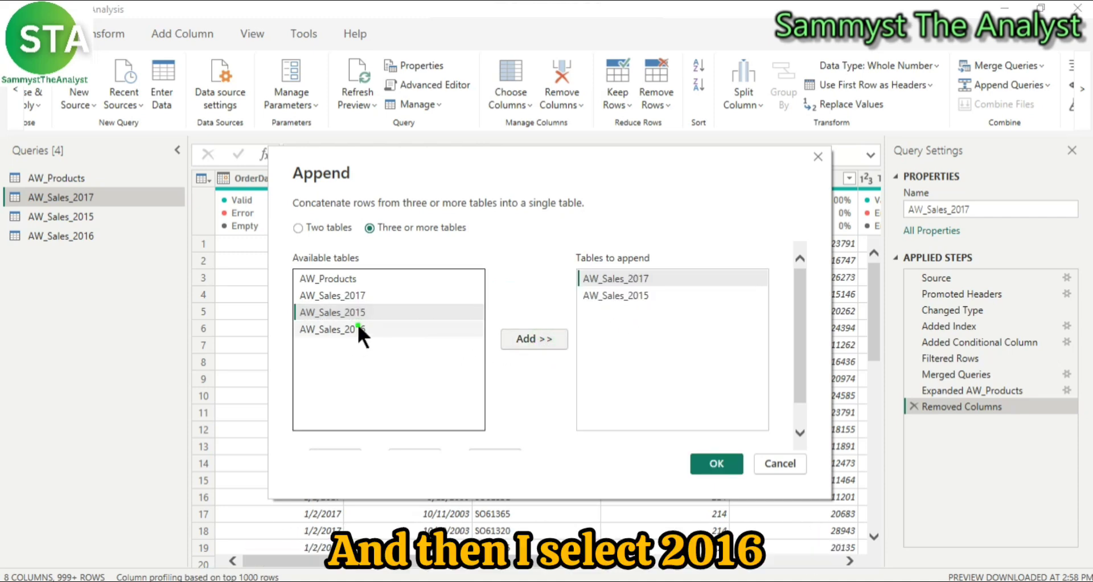
left_click(358, 329)
left_click(543, 338)
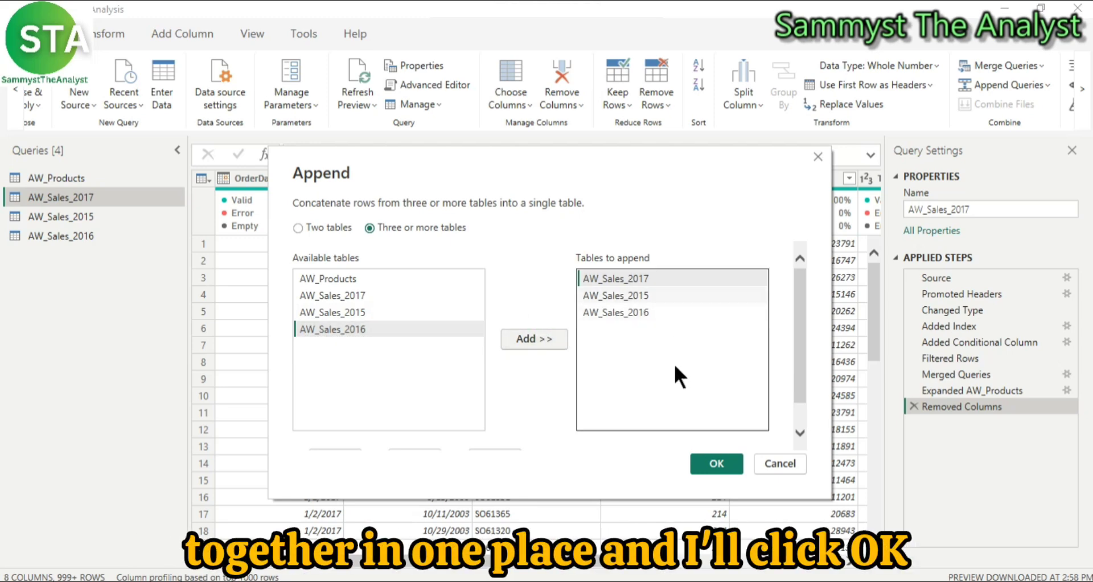
left_click(713, 466)
Rename the Append1 query to AW_Sales_2015-2017 in the Query Settings Name box.
left_click_drag(593, 568, 416, 560)
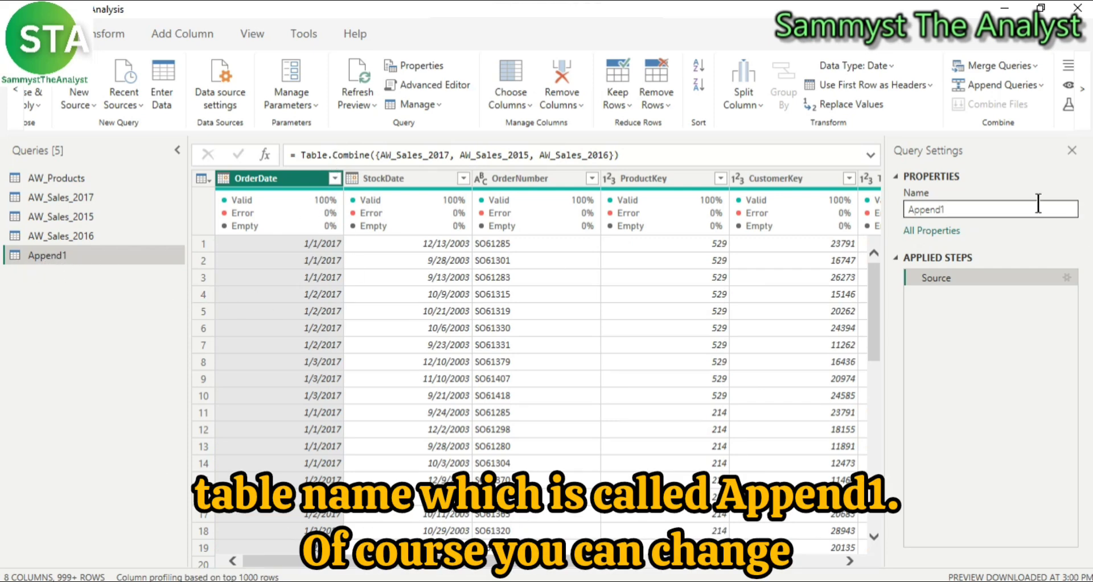
left_click(968, 210)
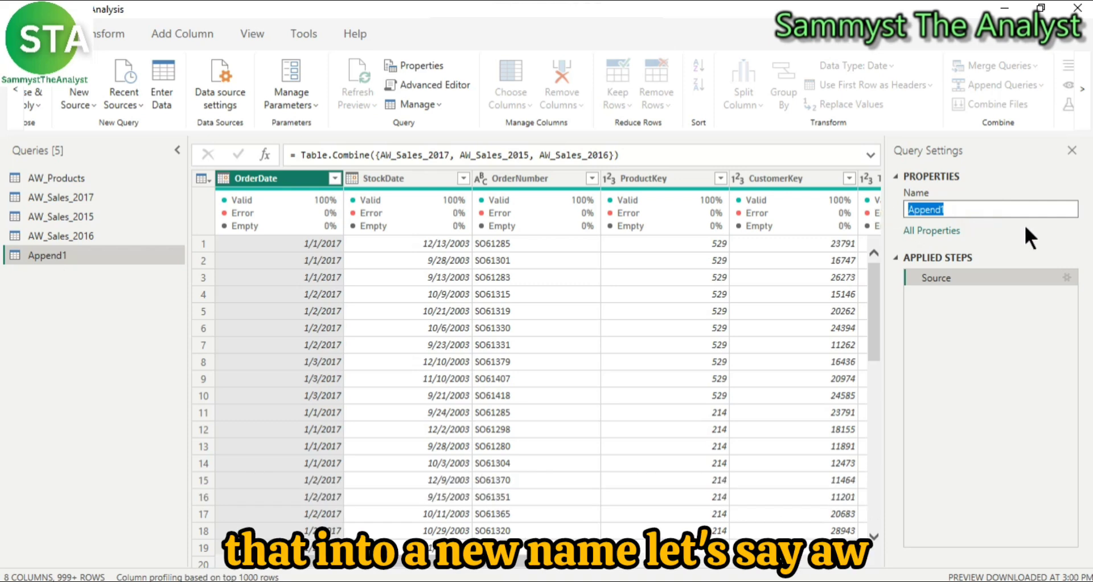
type("AW_S")
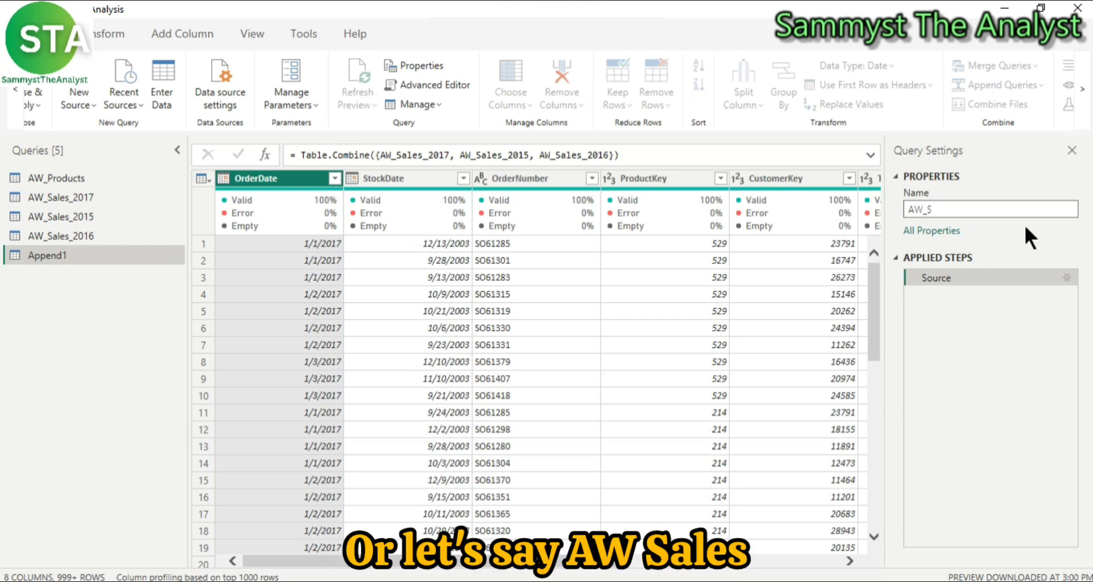
type("ales_201")
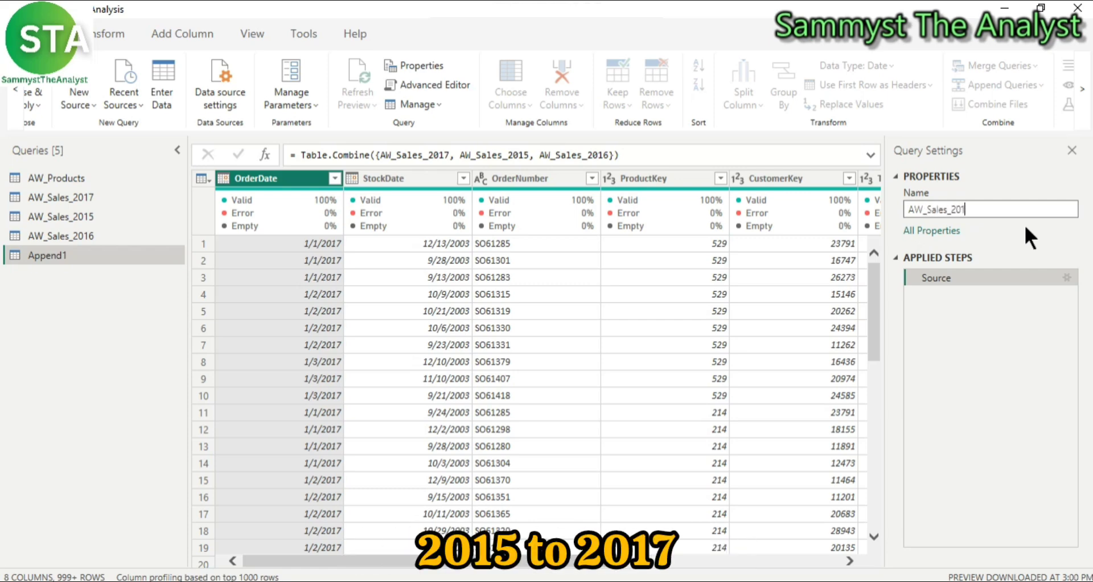
type("5-2017")
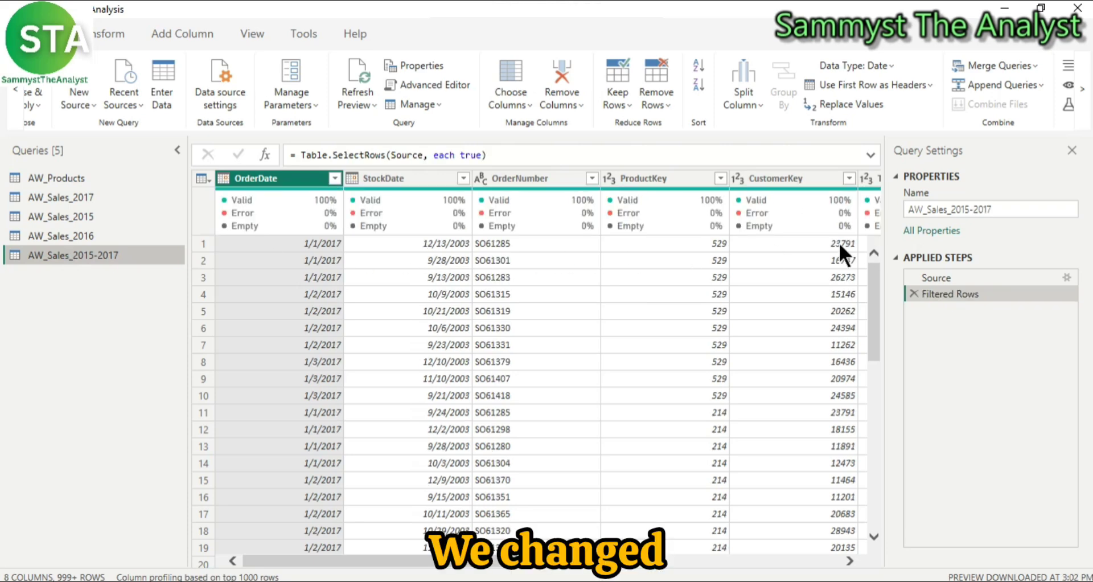
left_click_drag(993, 210, 926, 209)
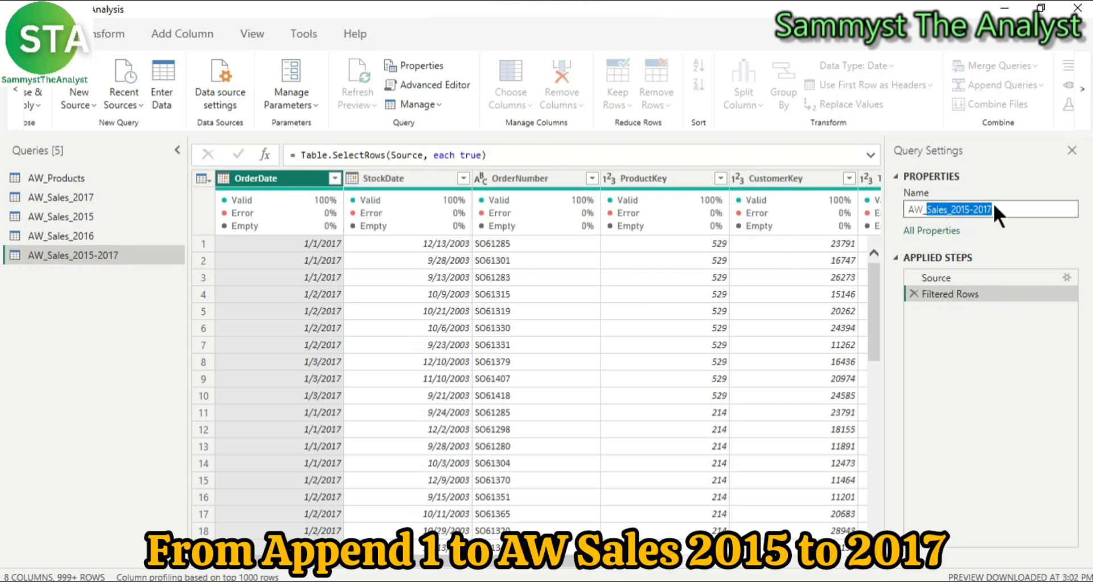
left_click(1014, 209)
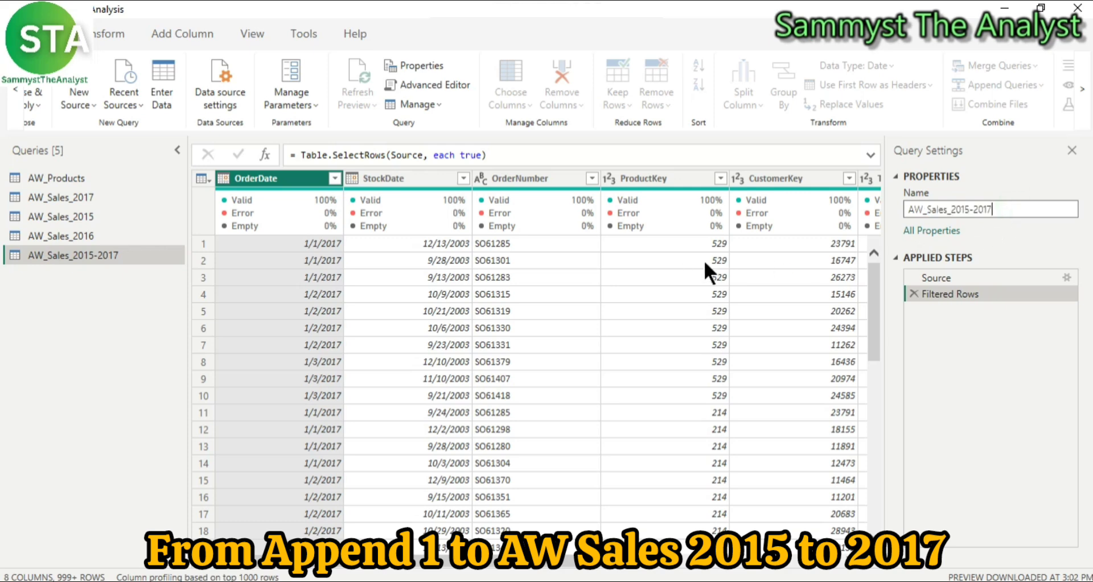
key("Return")
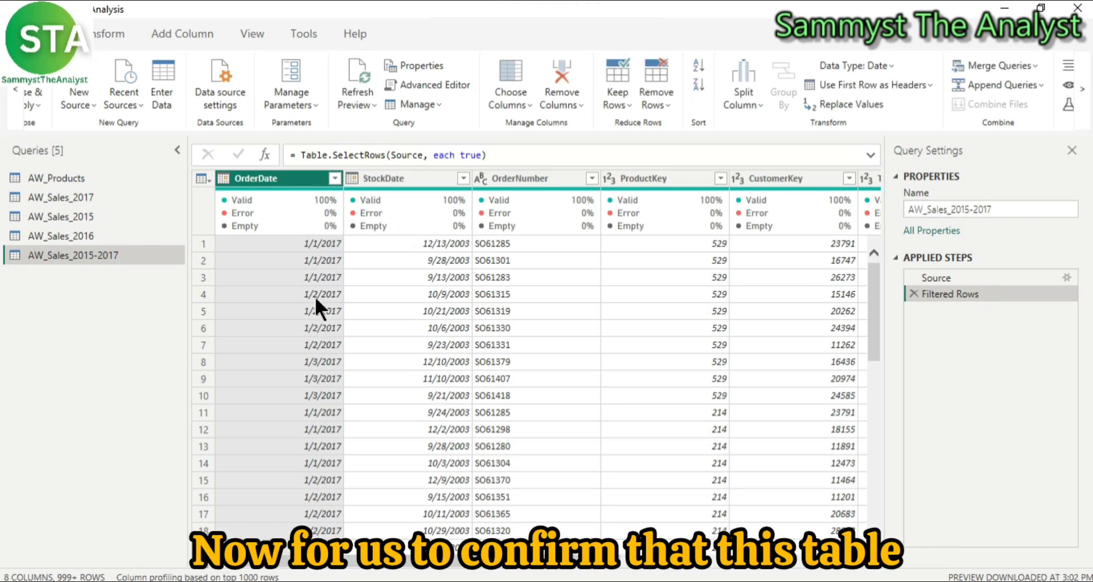
scroll(316, 353, "down", 7)
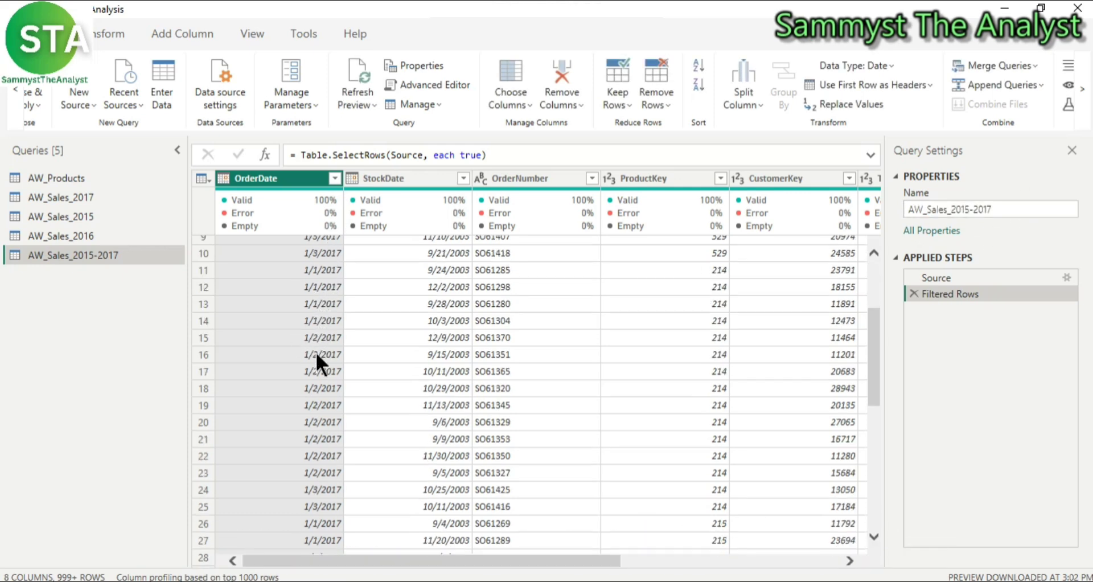
scroll(319, 349, "up", 7)
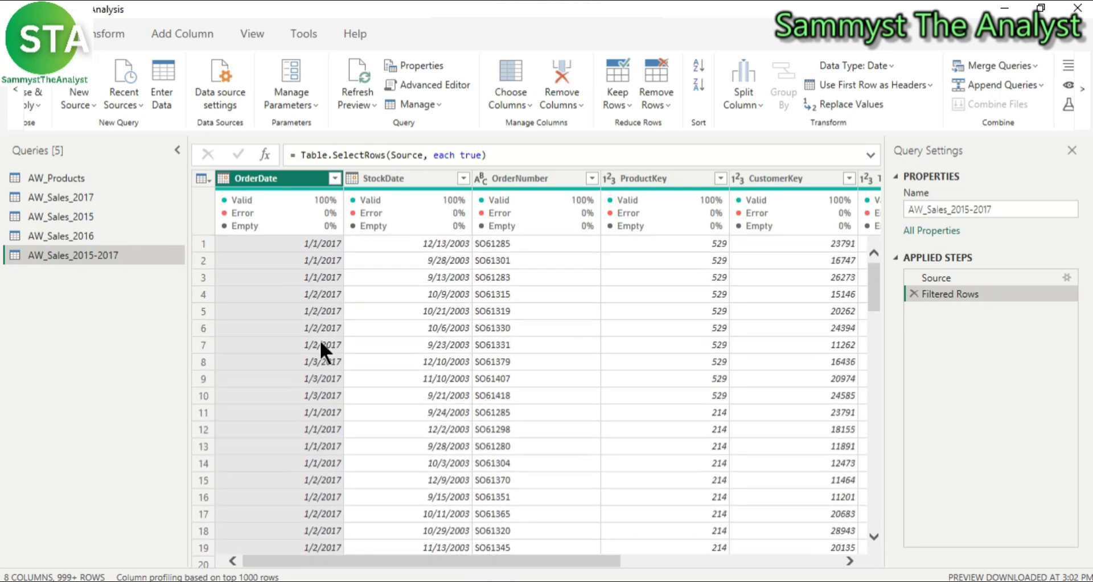
left_click(334, 179)
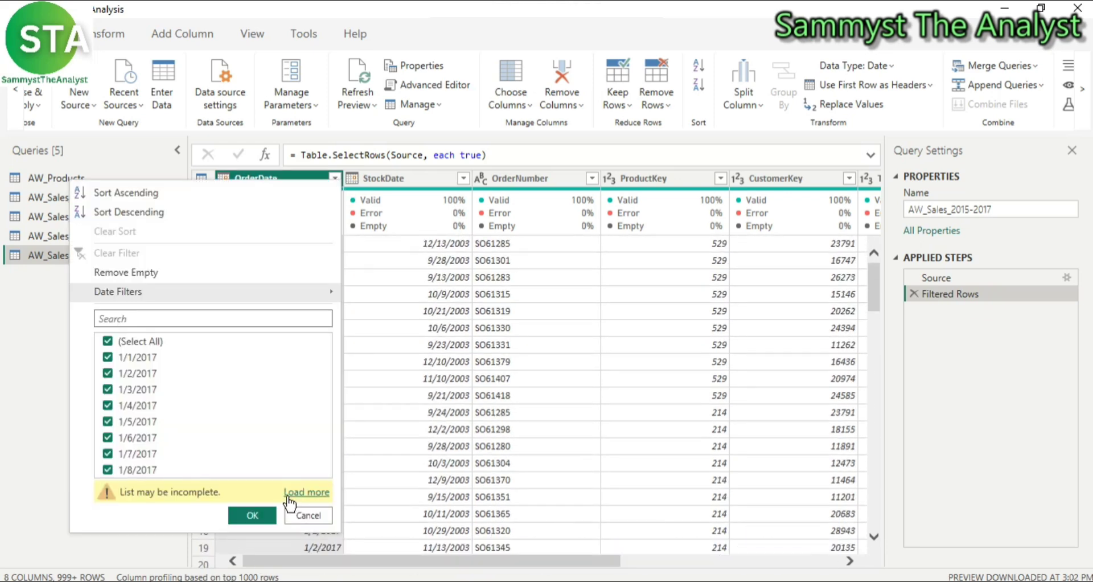
left_click(306, 492)
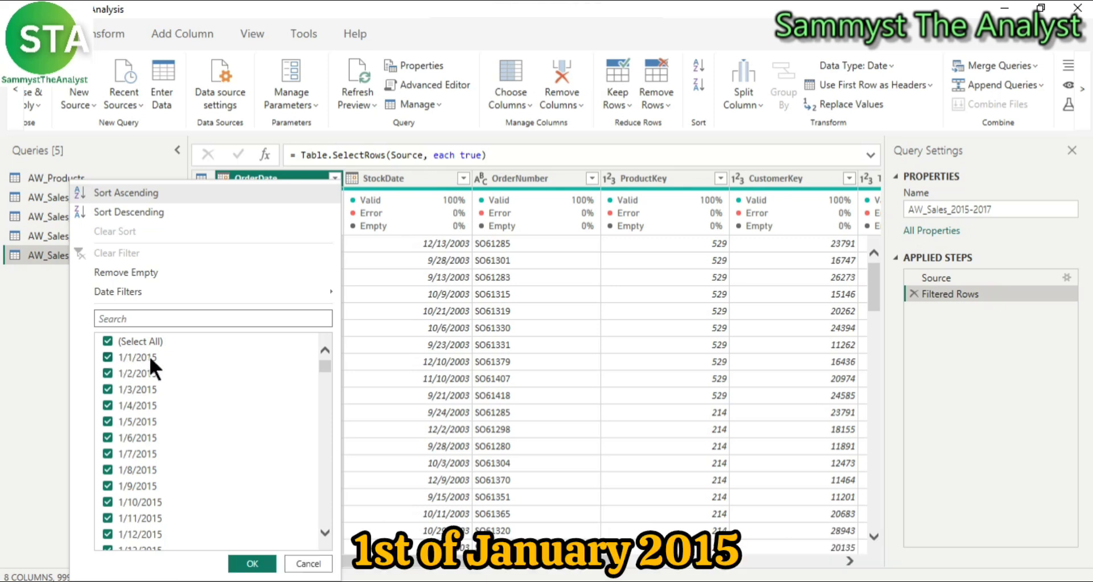
left_click_drag(325, 364, 322, 498)
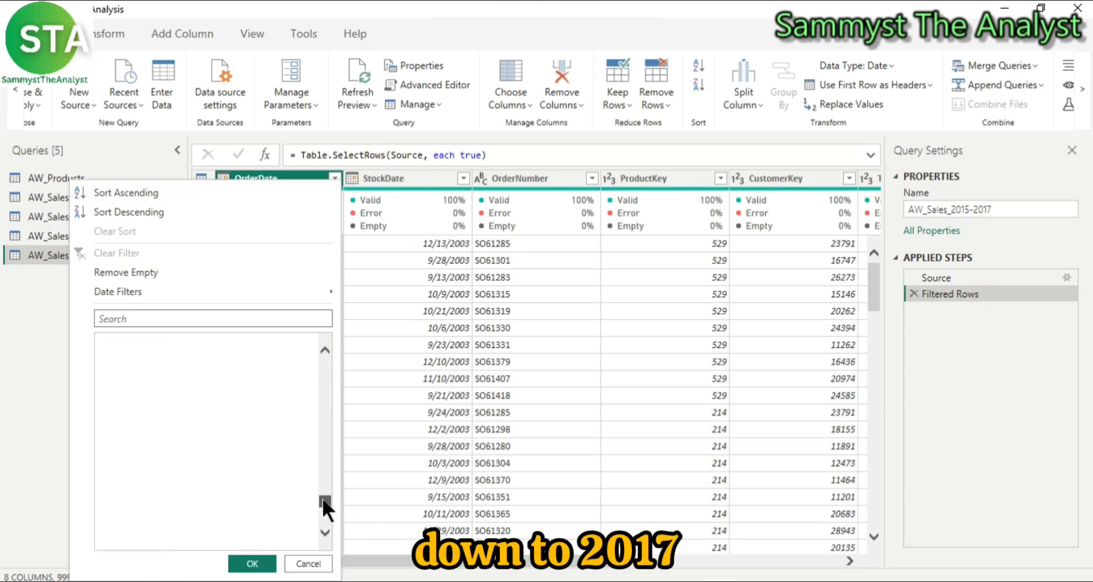
scroll(268, 514, "down", 9)
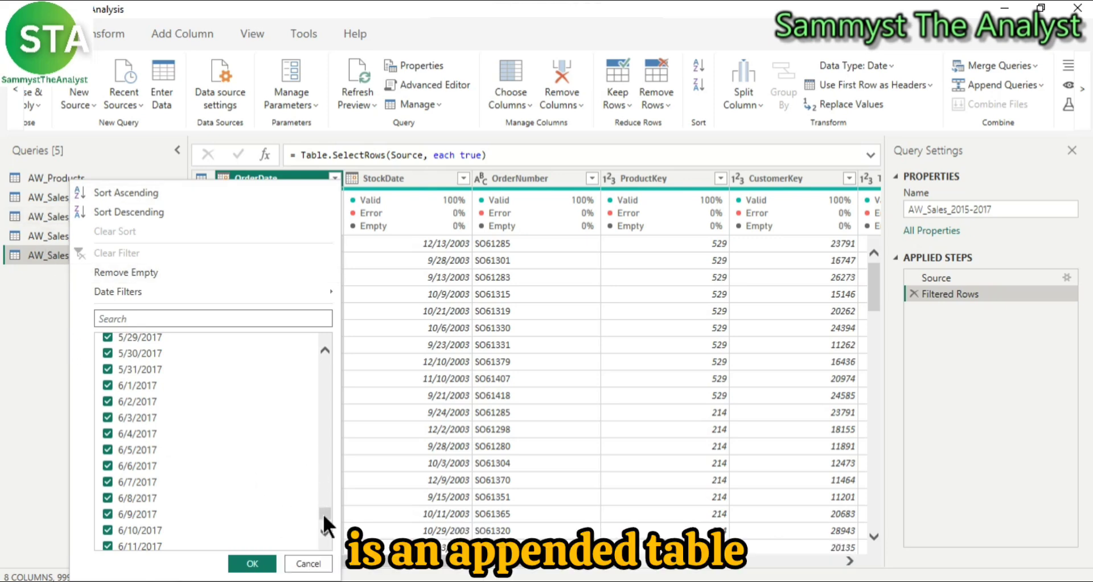
key("Escape")
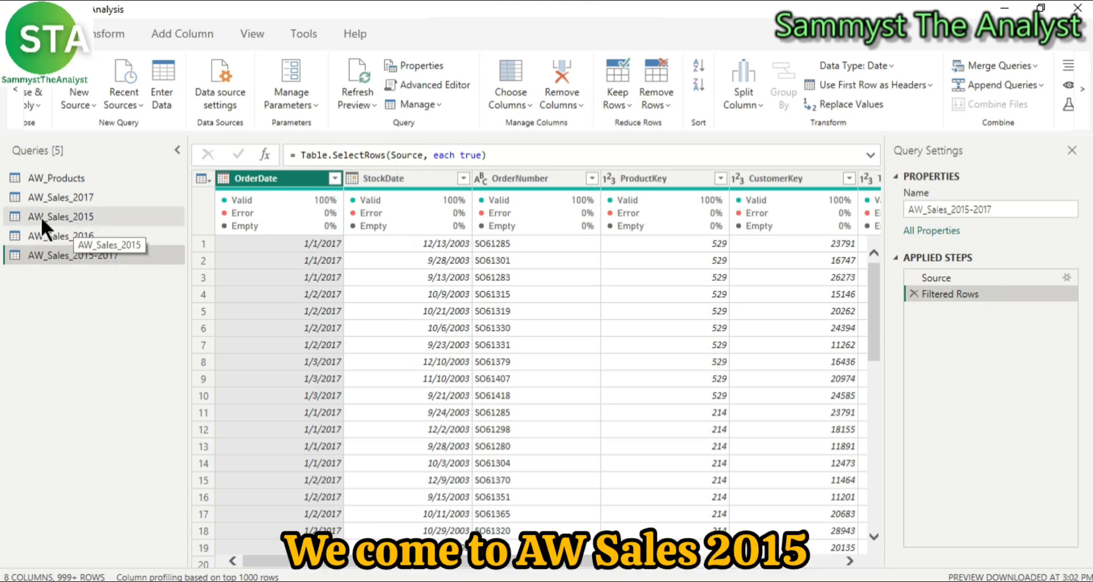
Attempt to delete the AW_Sales_2015 query from its right-click menu.
left_click(72, 216)
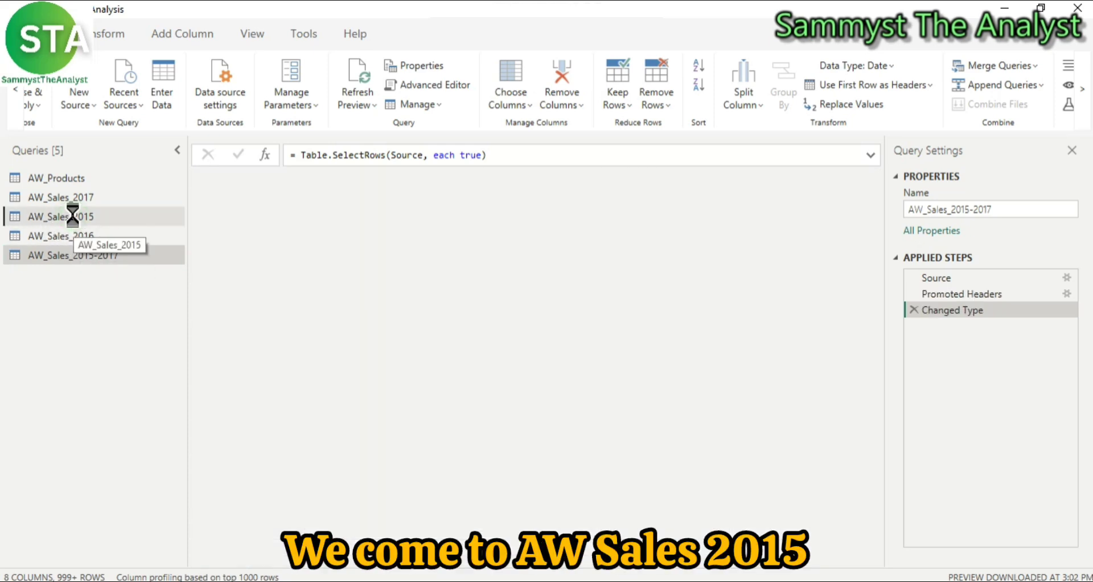
right_click(73, 216)
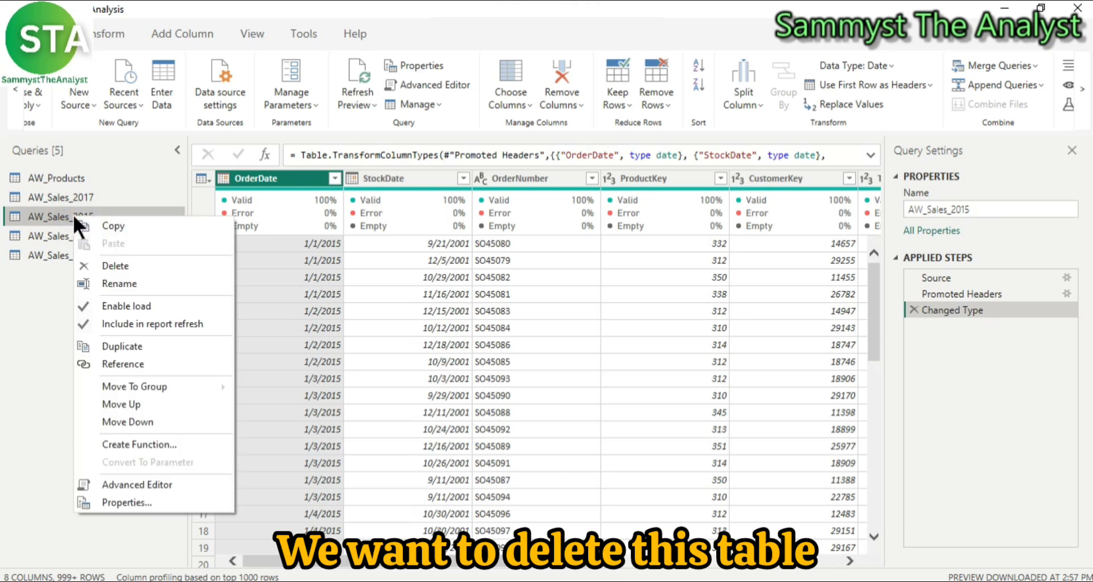
left_click(114, 260)
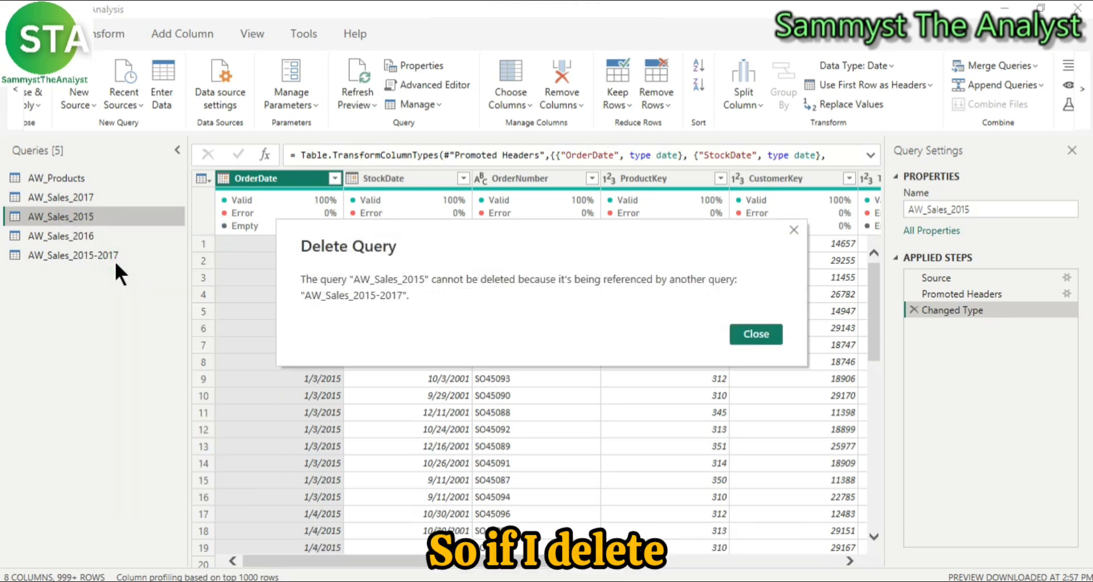